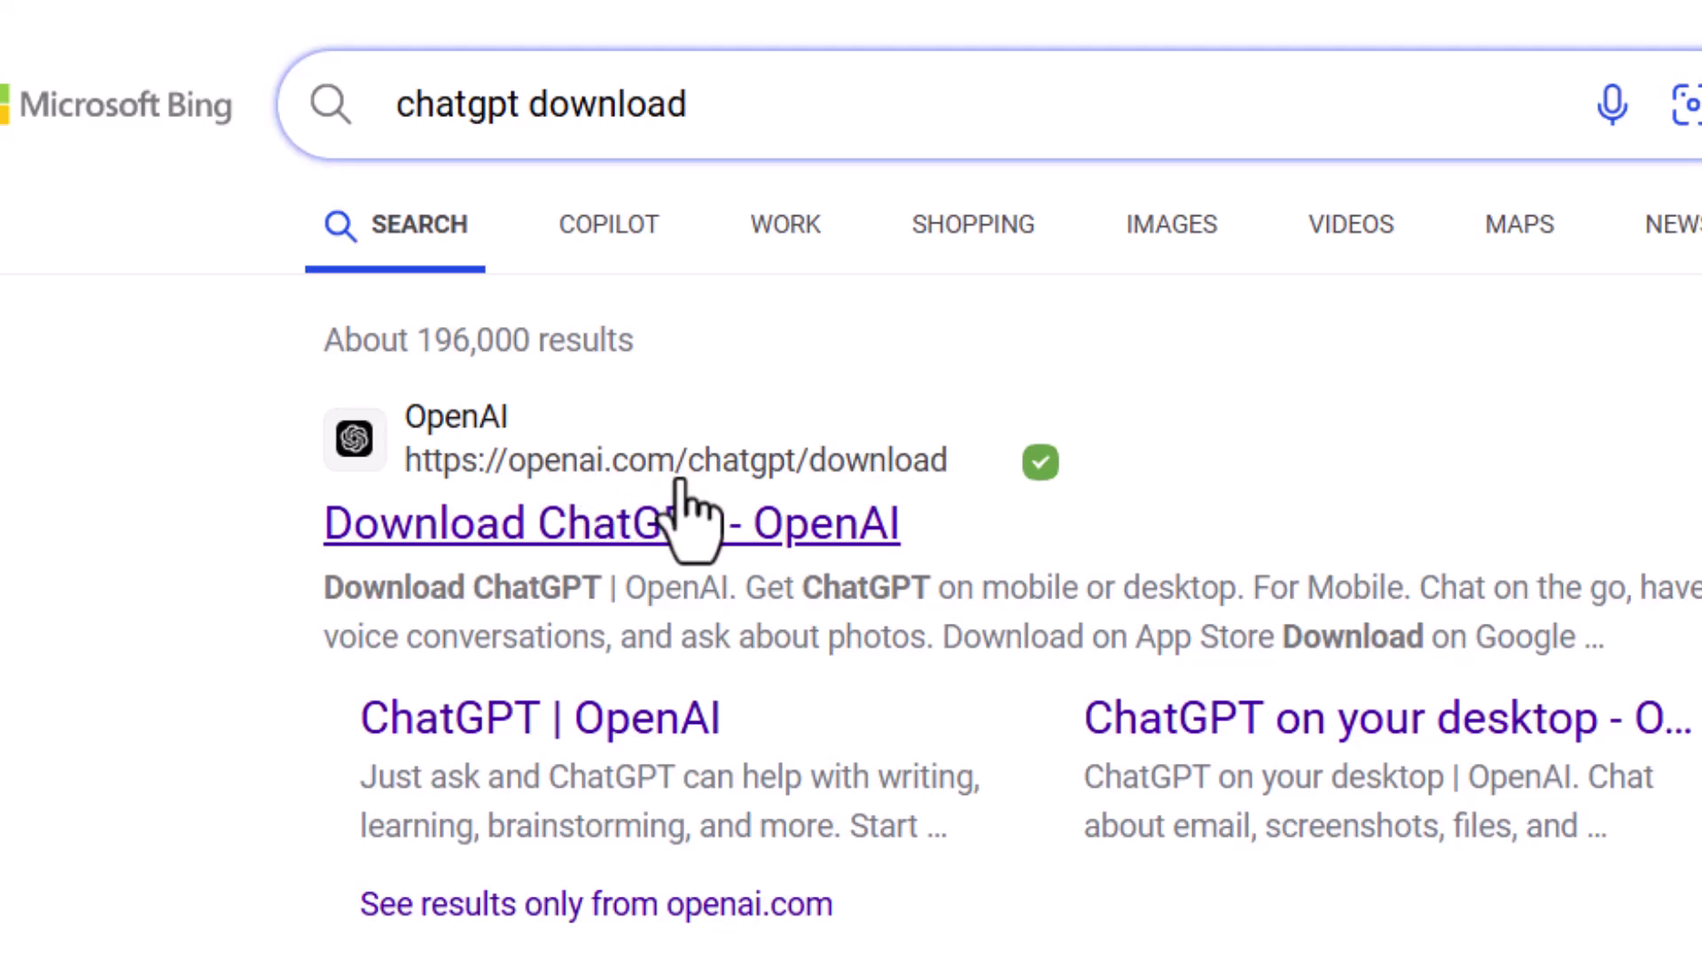
# Download the early Windows version of the ChatGPT app from OpenAI's download page through its Microsoft Store listing
pyautogui.click(802, 519)
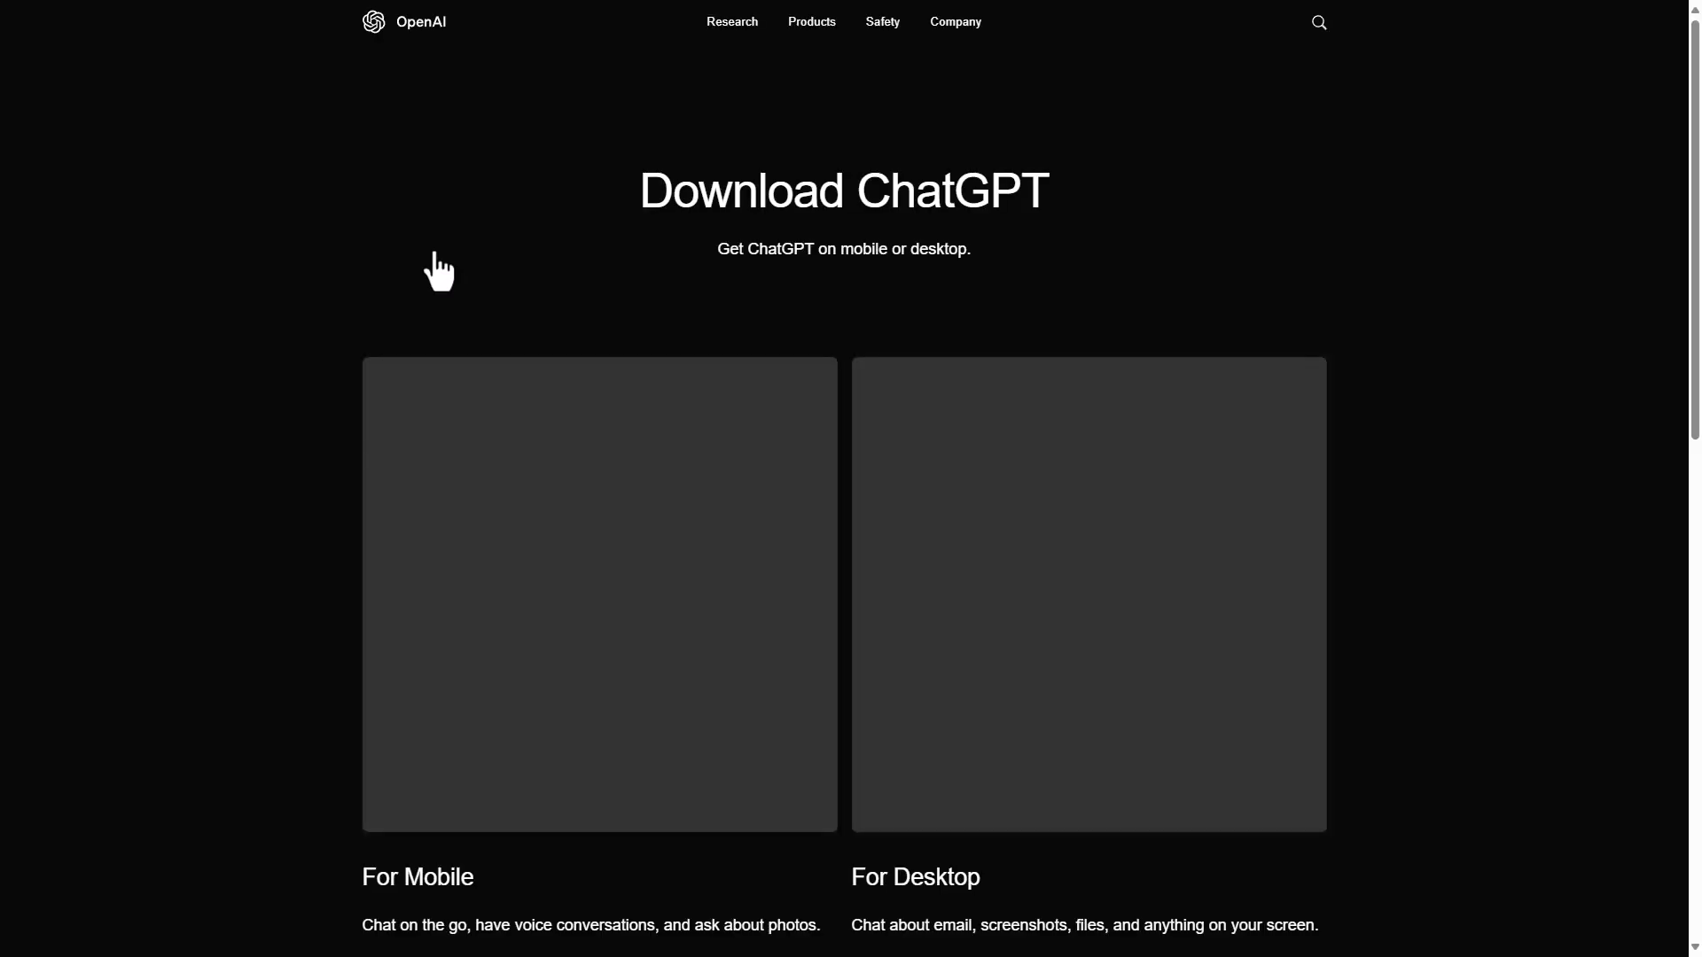
pyautogui.scroll(-4, 434, 266)
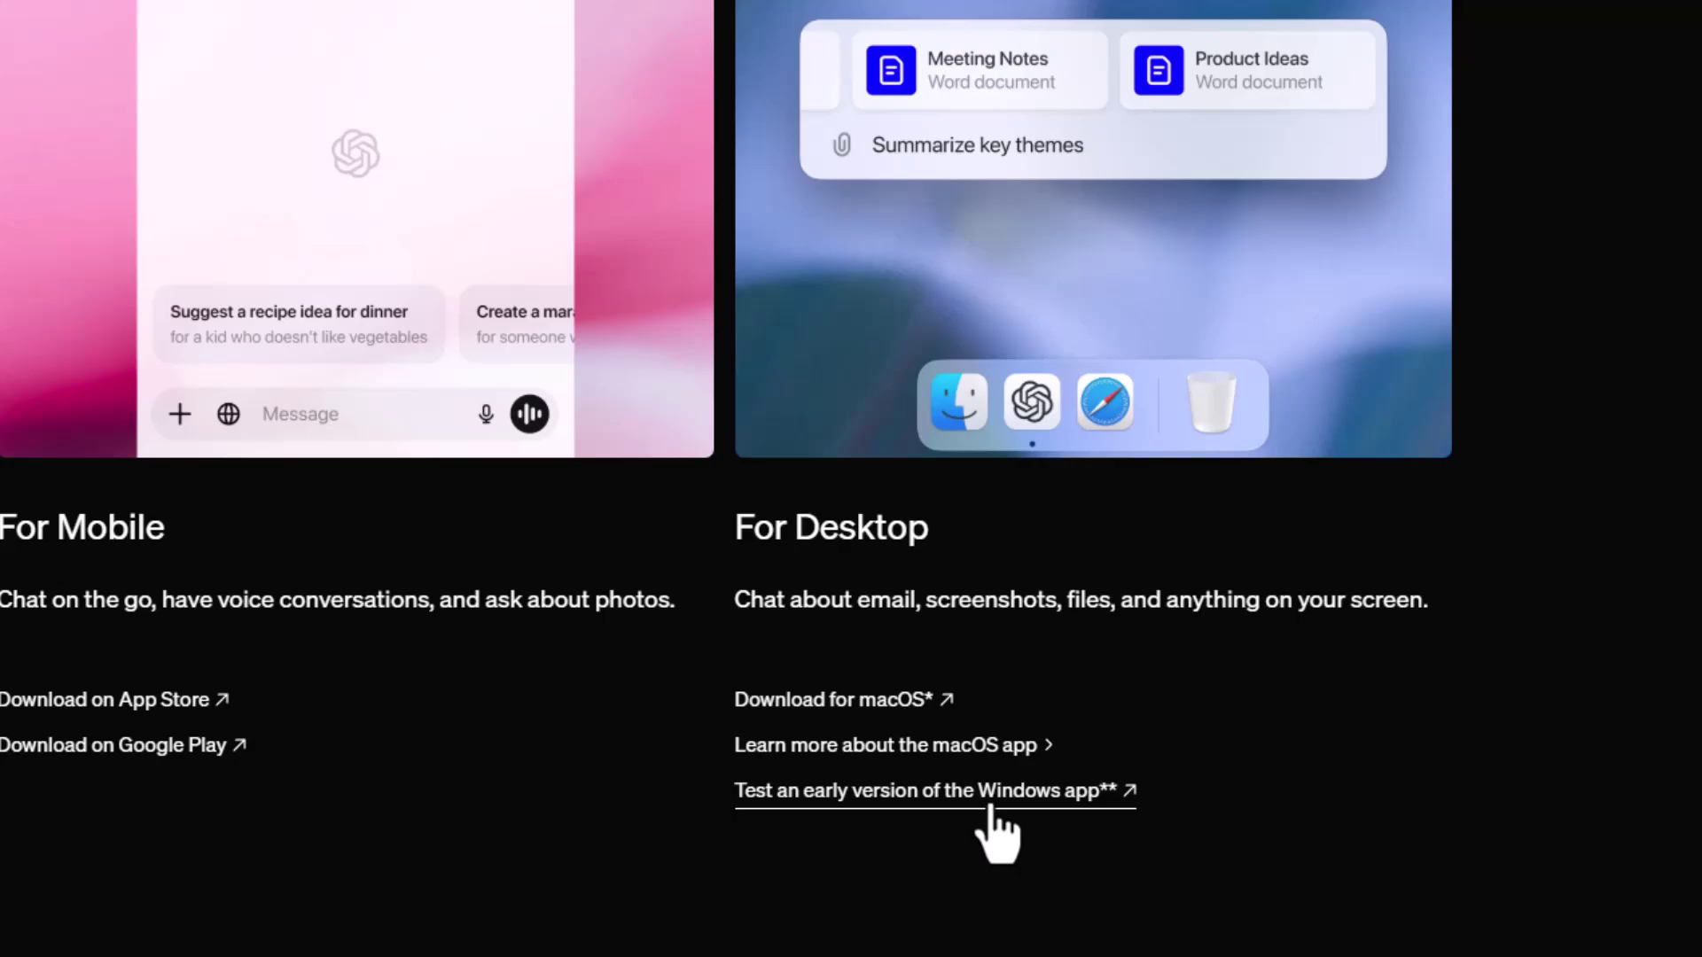
pyautogui.click(993, 793)
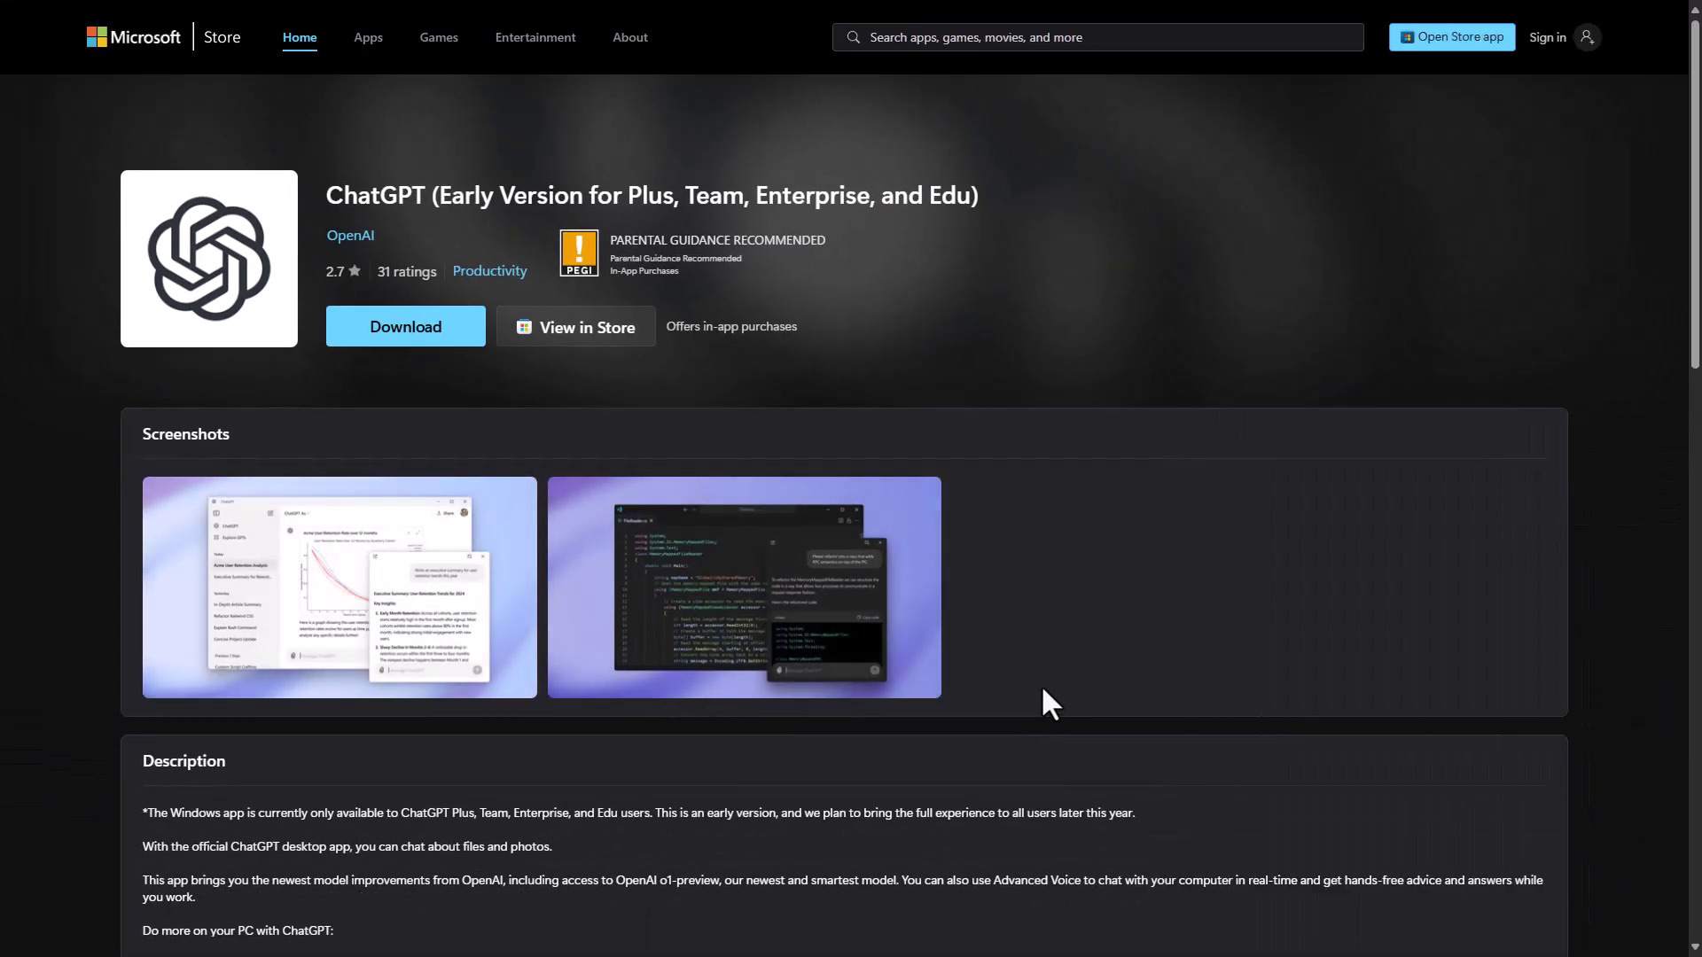
pyautogui.click(427, 328)
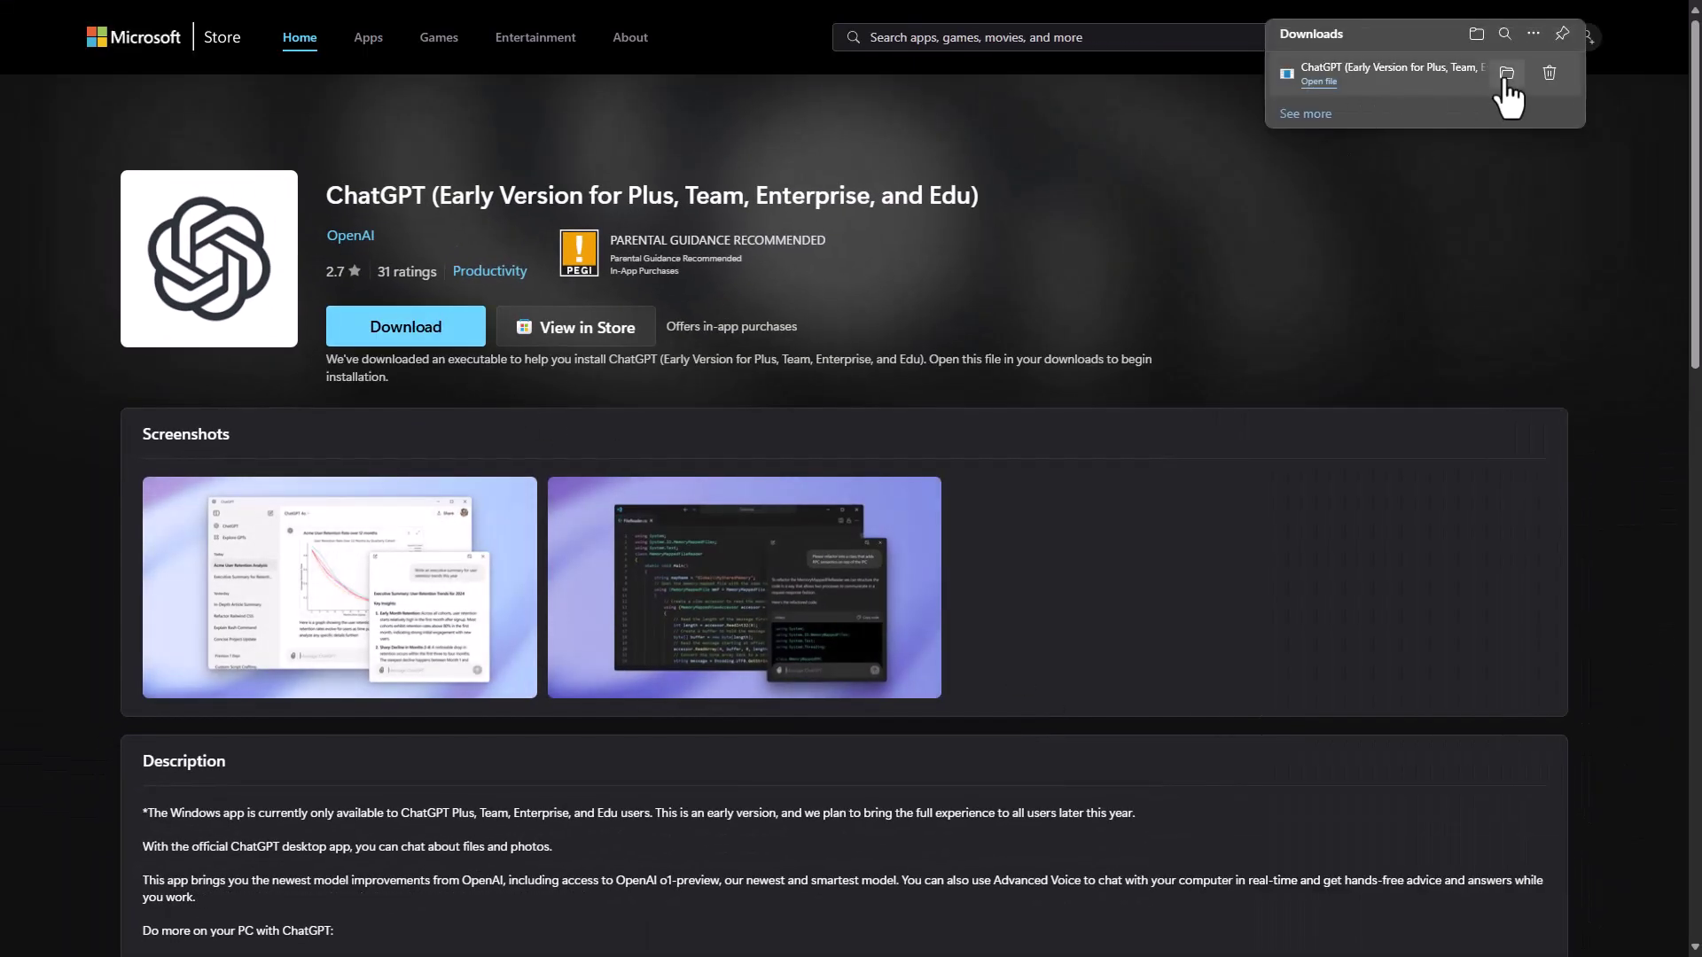
# Install and launch the ChatGPT desktop app from the downloaded file, and view the running app's taskbar pinning options
pyautogui.click(1317, 81)
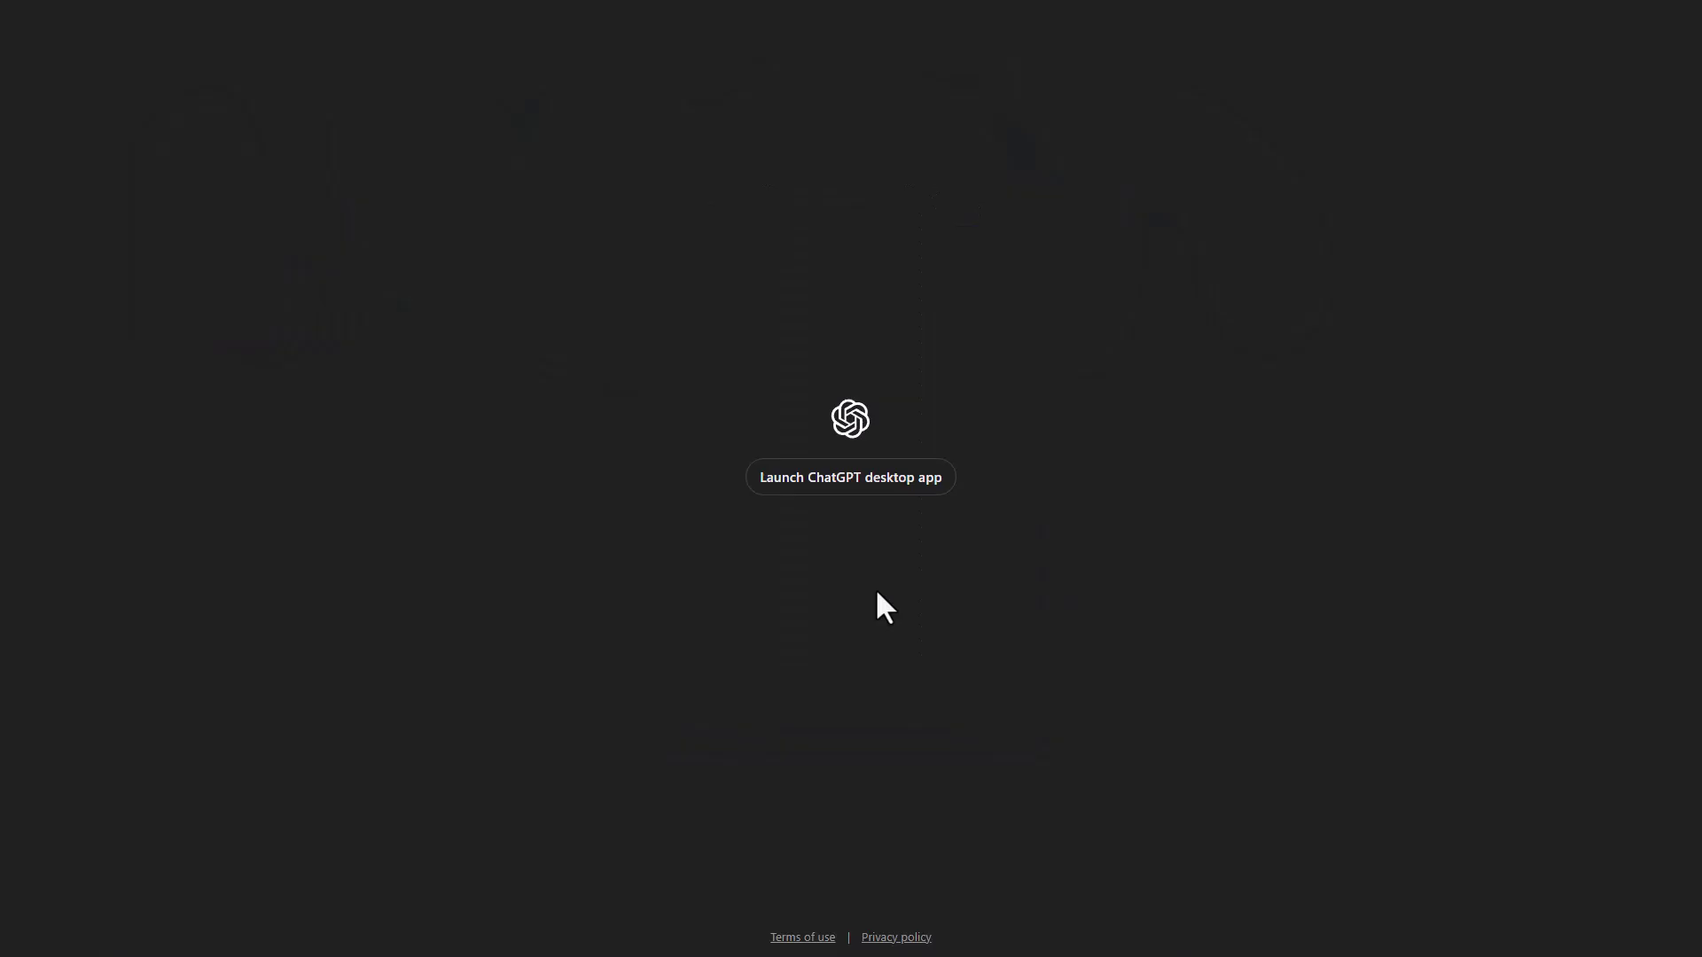
pyautogui.click(875, 483)
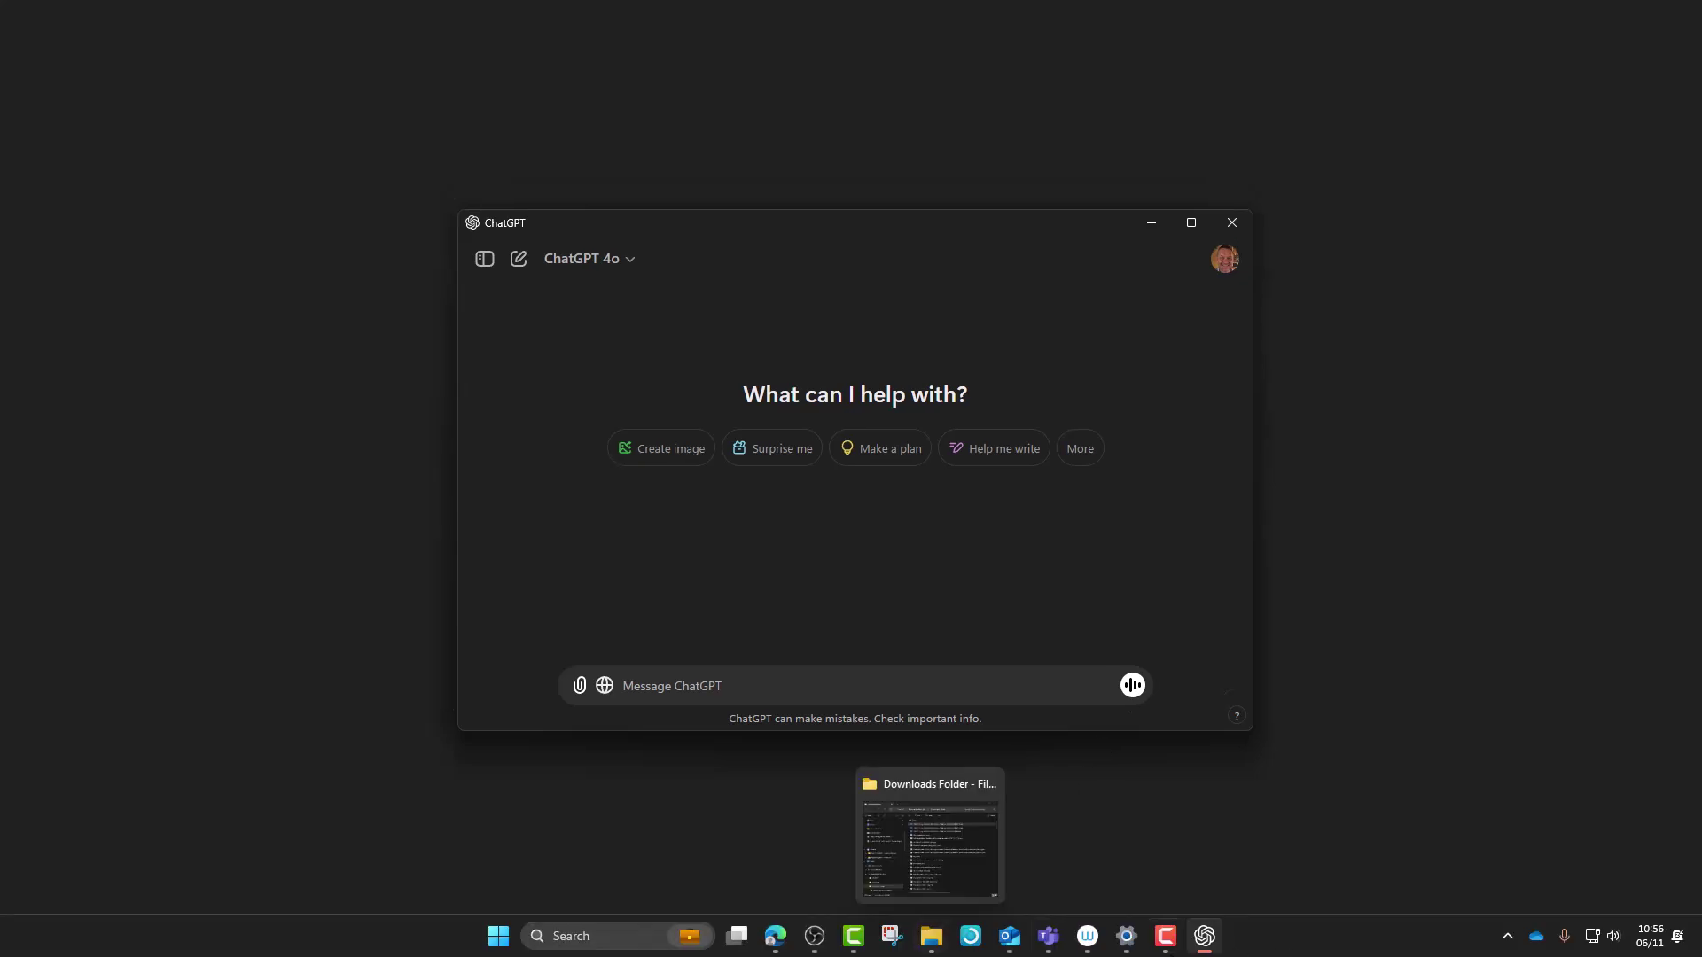
pyautogui.rightClick(1203, 936)
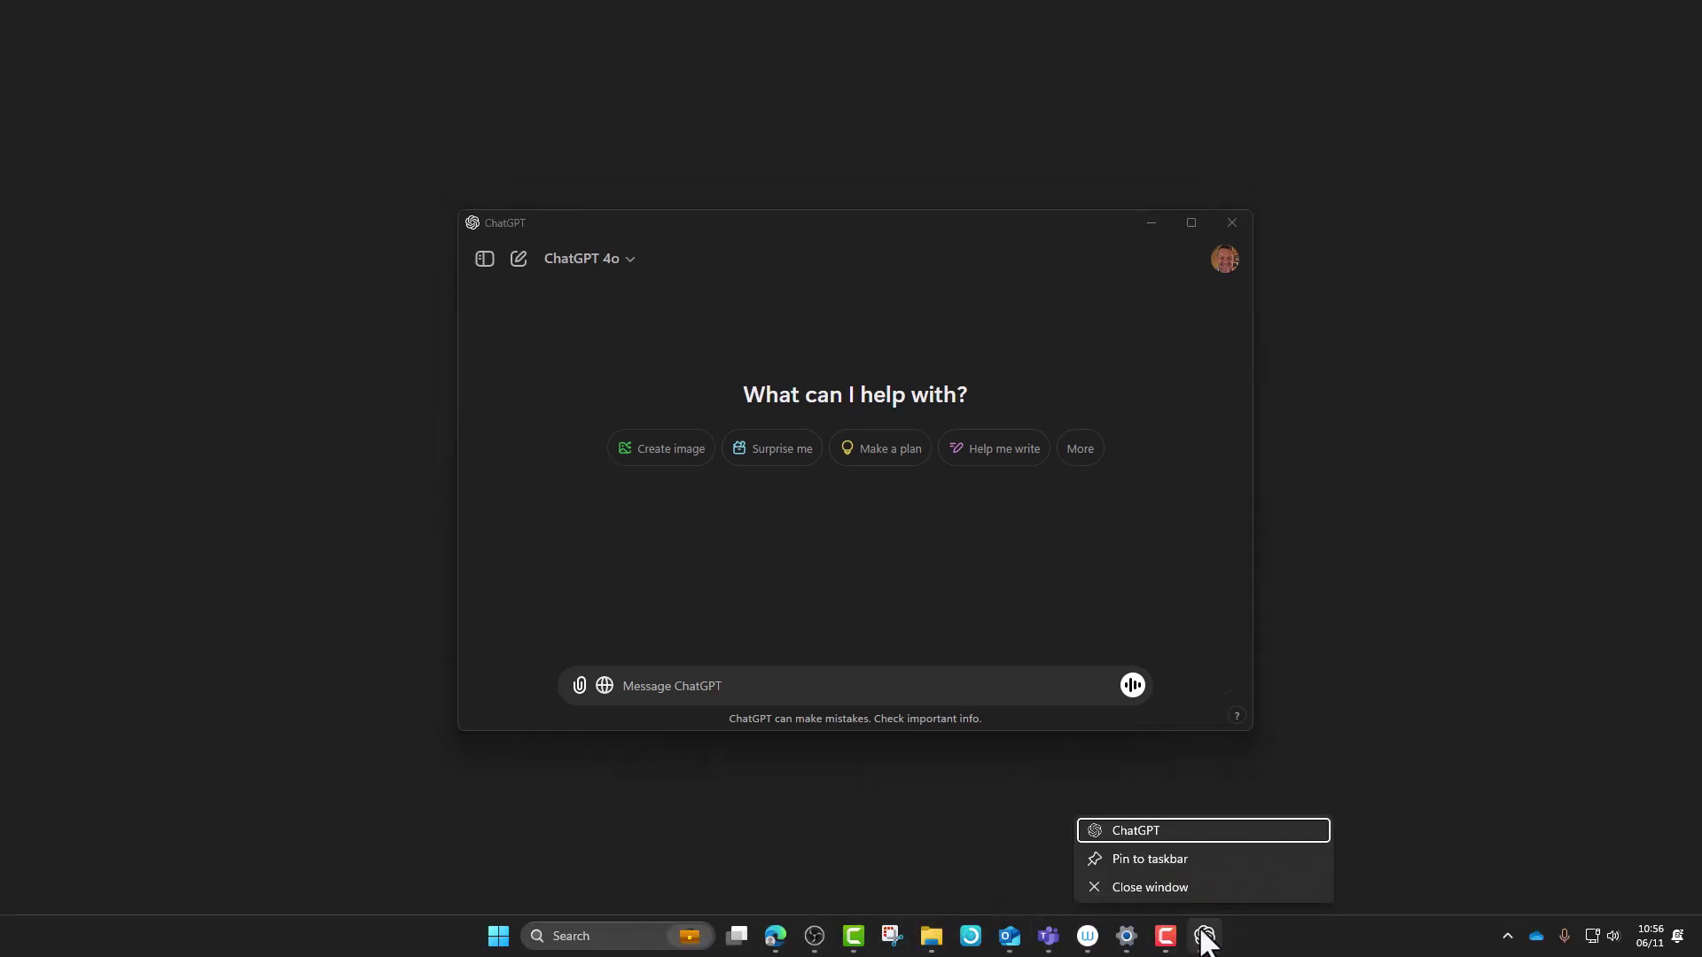
pyautogui.press('Escape')
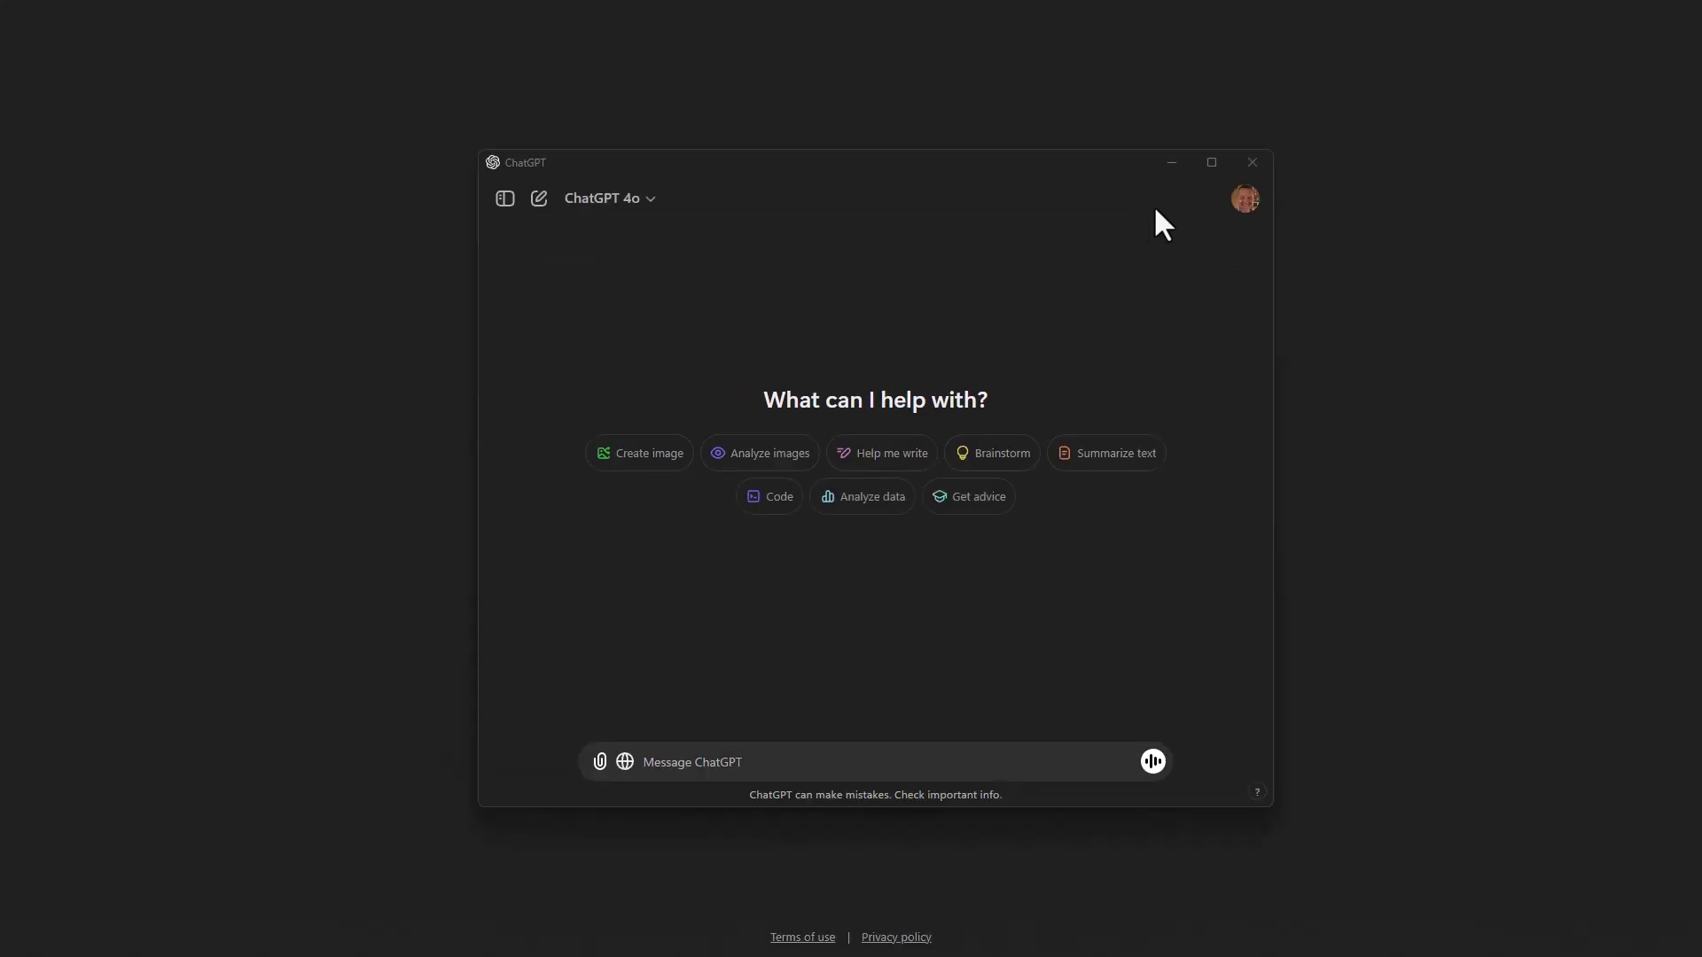
# Try the ChatGPT desktop window maximized, then restore it and arrange it as a narrow column beside the browser's ChatGPT page
pyautogui.click(1211, 163)
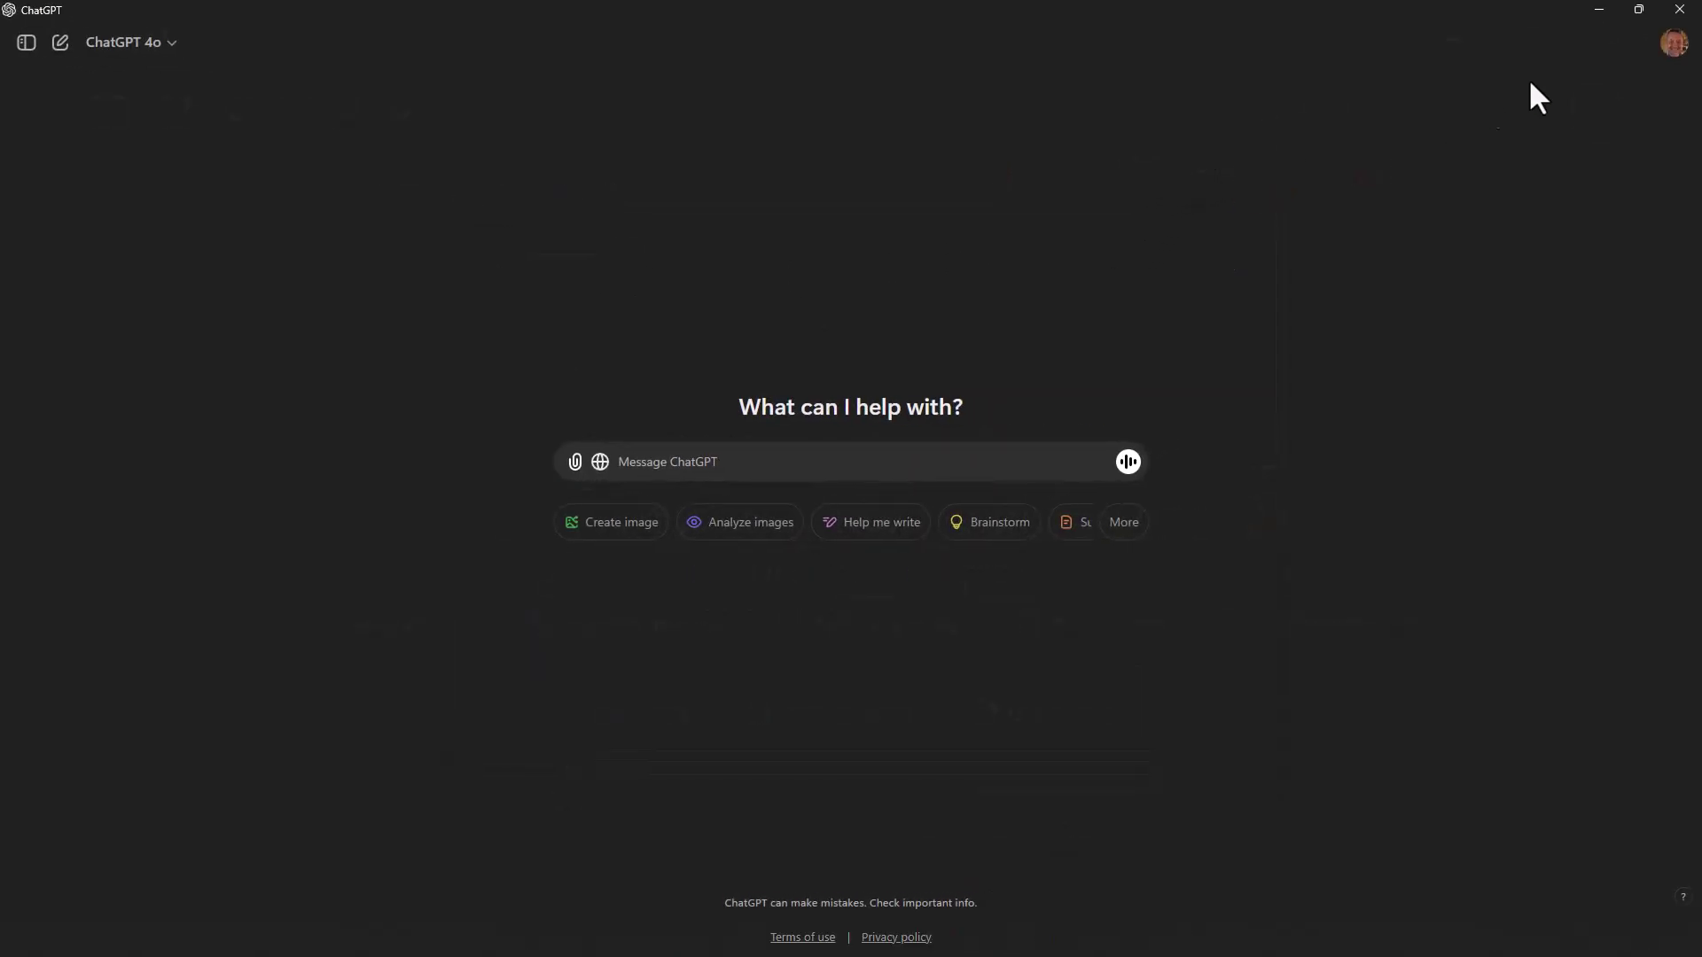
pyautogui.click(1636, 11)
pyautogui.moveTo(843, 178); pyautogui.dragTo(824, 62)
pyautogui.click(1416, 194)
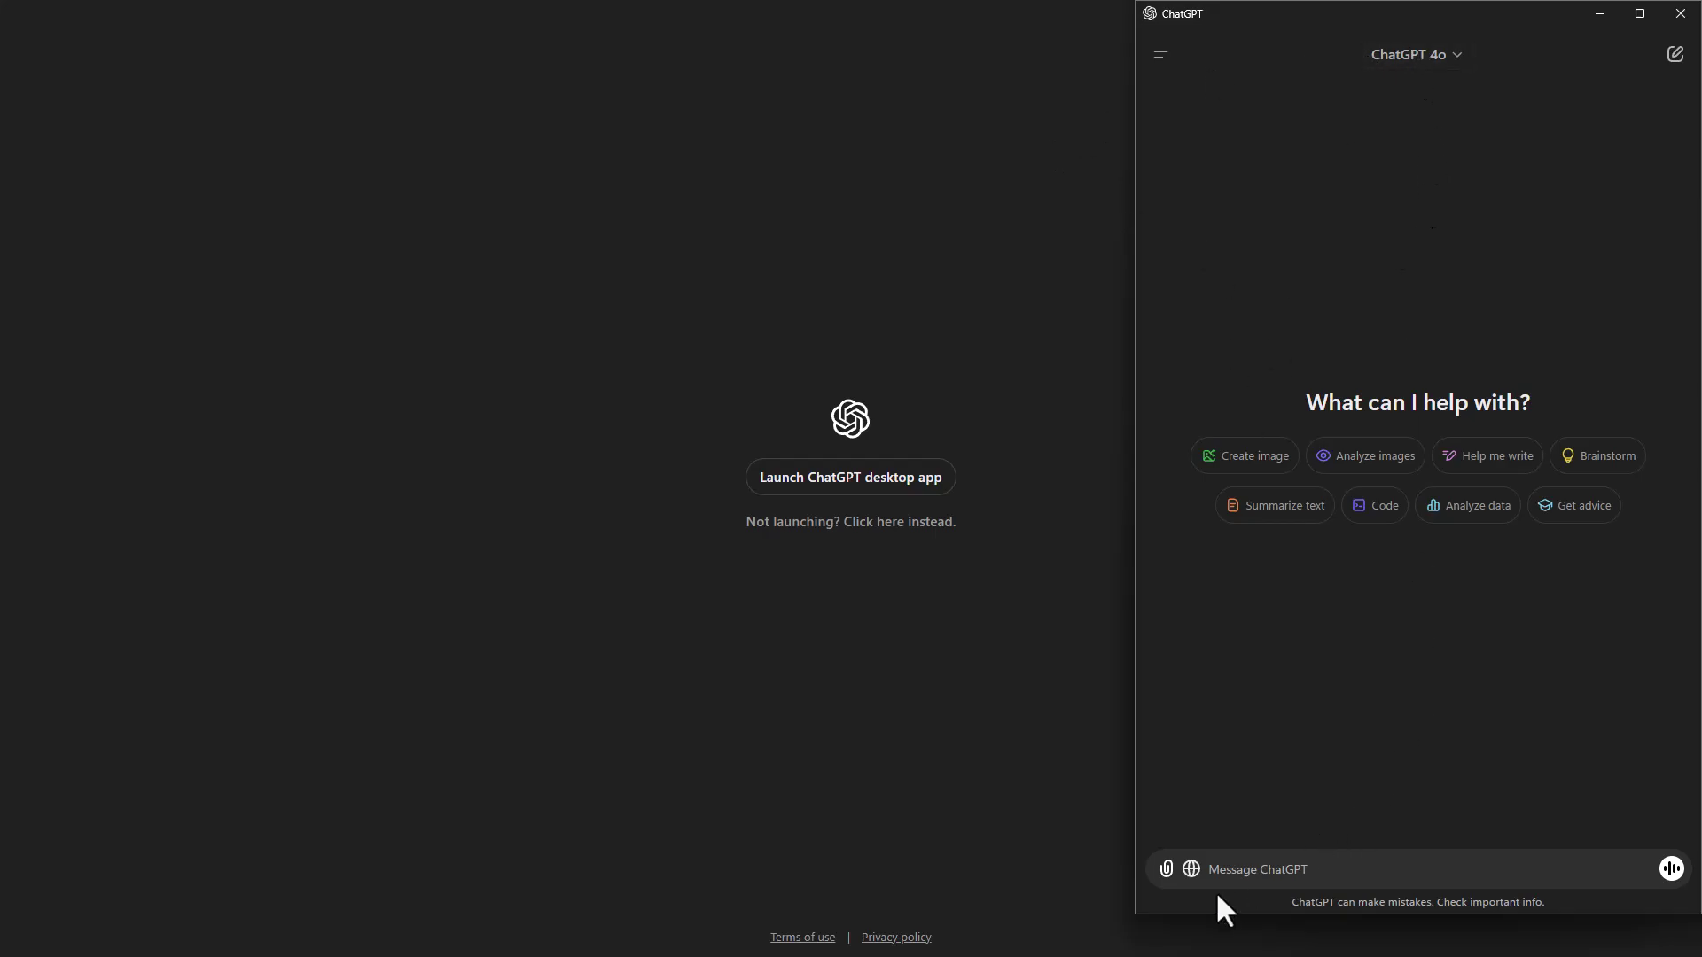
pyautogui.moveTo(519, 88)
pyautogui.mouseDown()
pyautogui.moveTo(510, 864)
pyautogui.moveTo(452, 107)
pyautogui.moveTo(340, 127)
pyautogui.mouseUp()
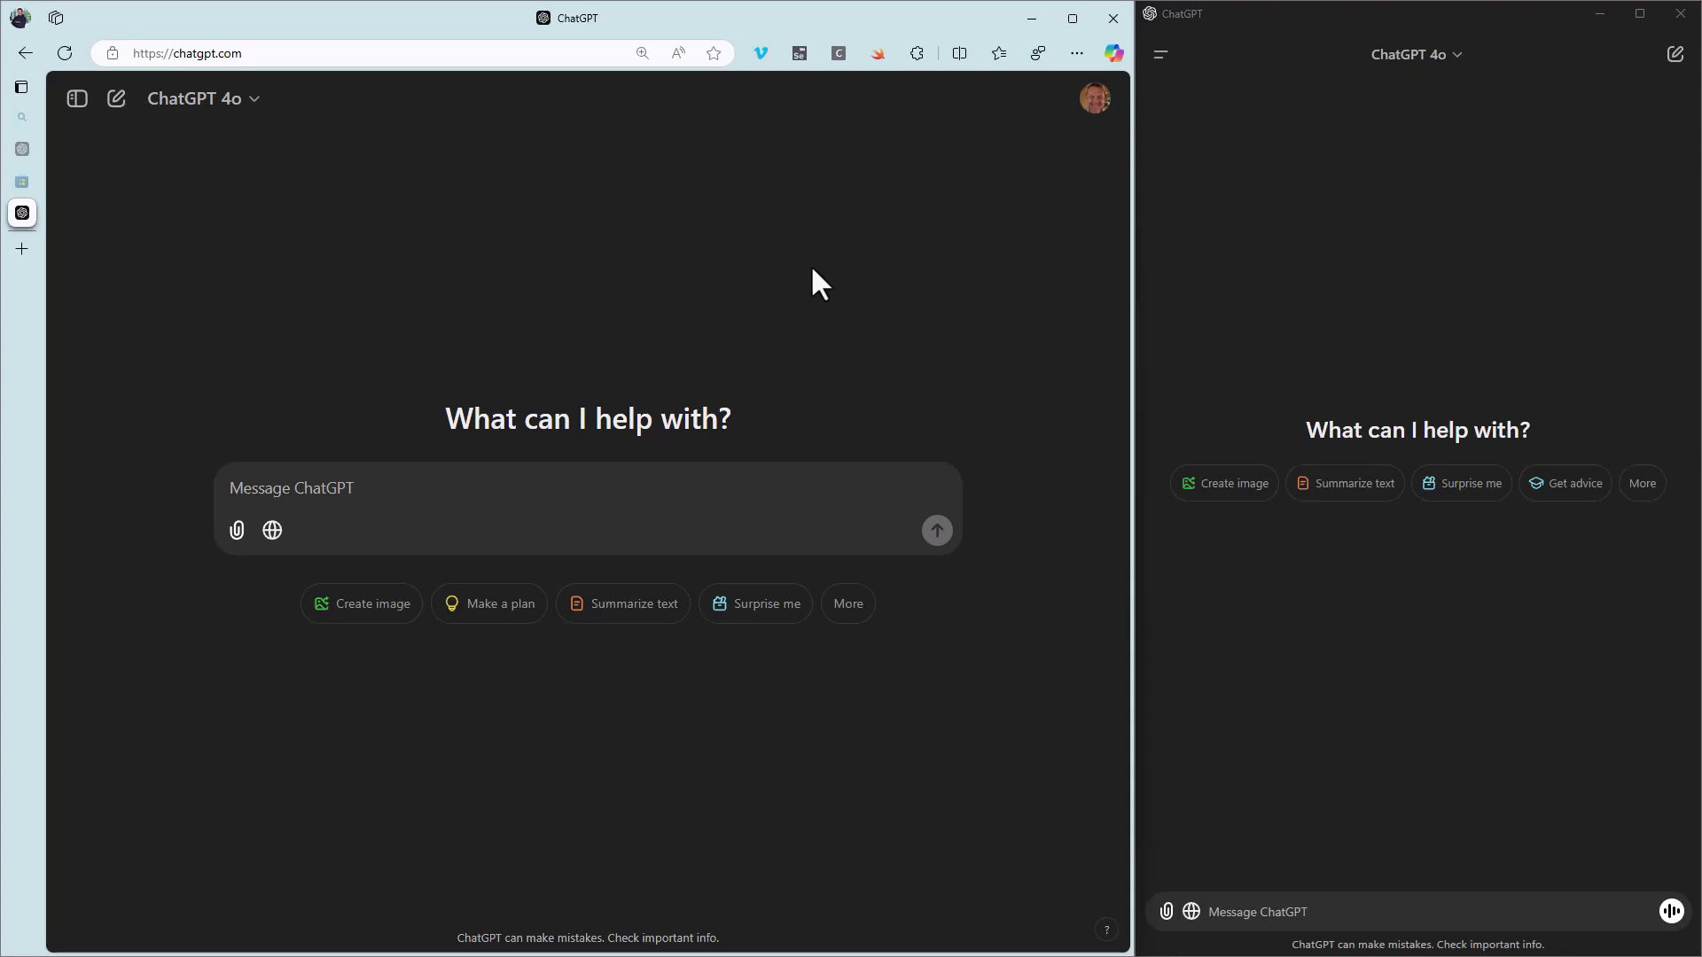
# Show and hide the chat history sidebar in the web version and in the desktop app to compare them
pyautogui.click(77, 99)
pyautogui.click(77, 99)
pyautogui.click(1161, 55)
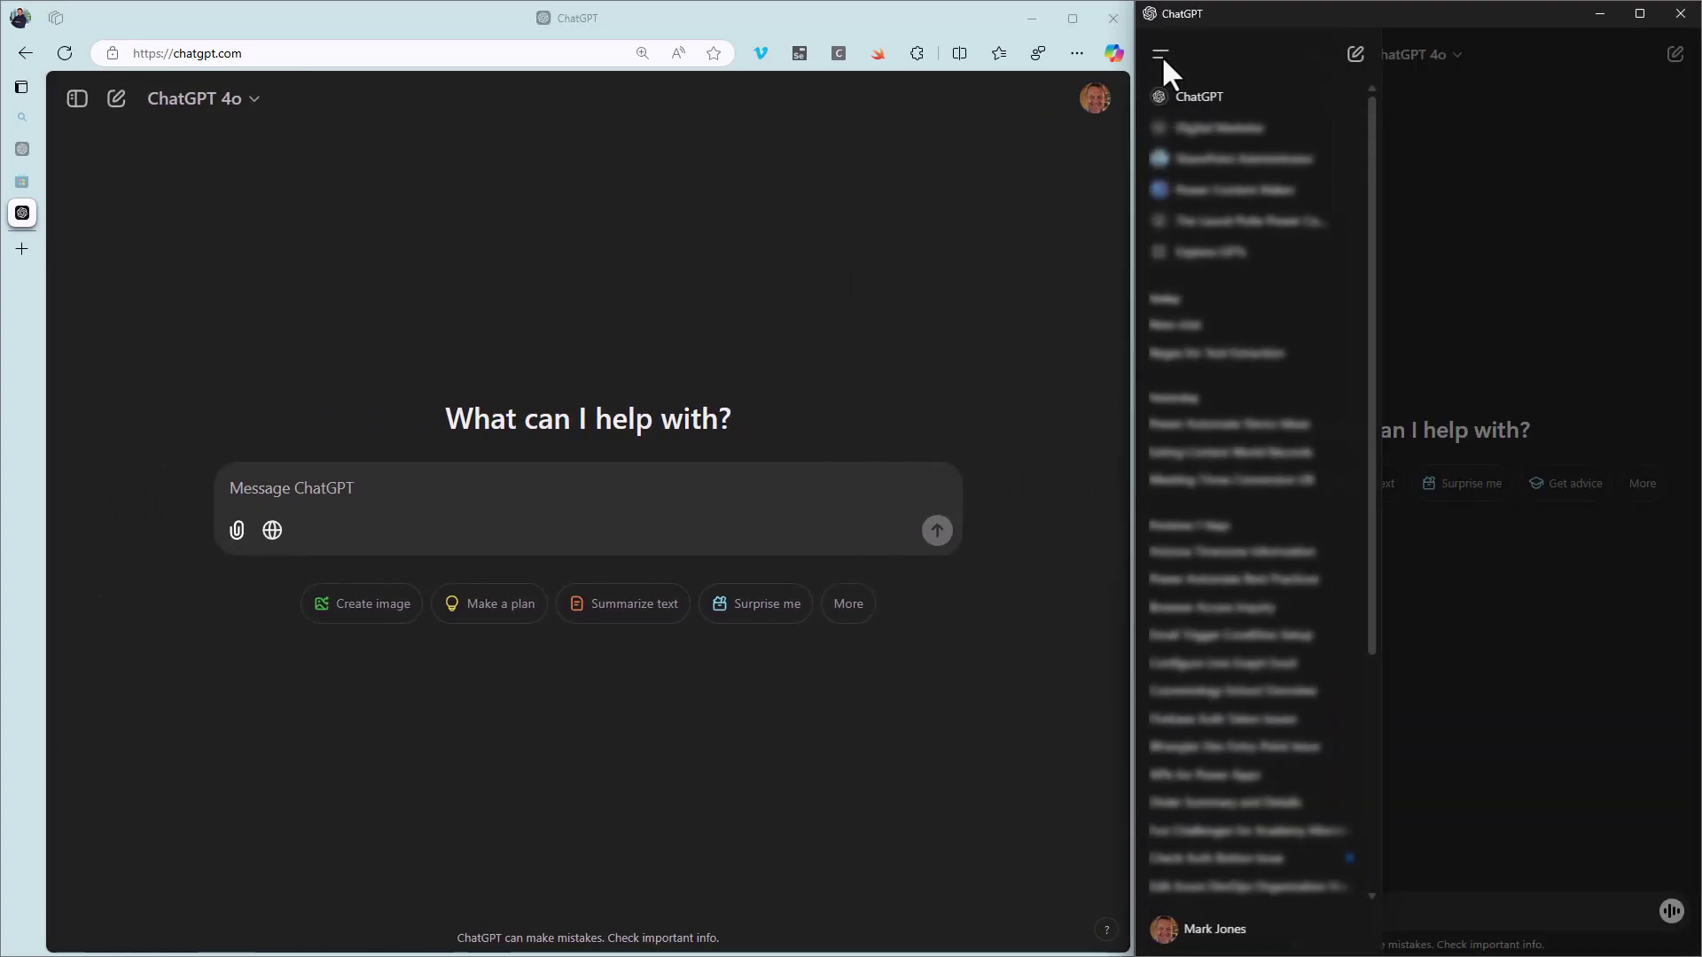
pyautogui.click(1161, 55)
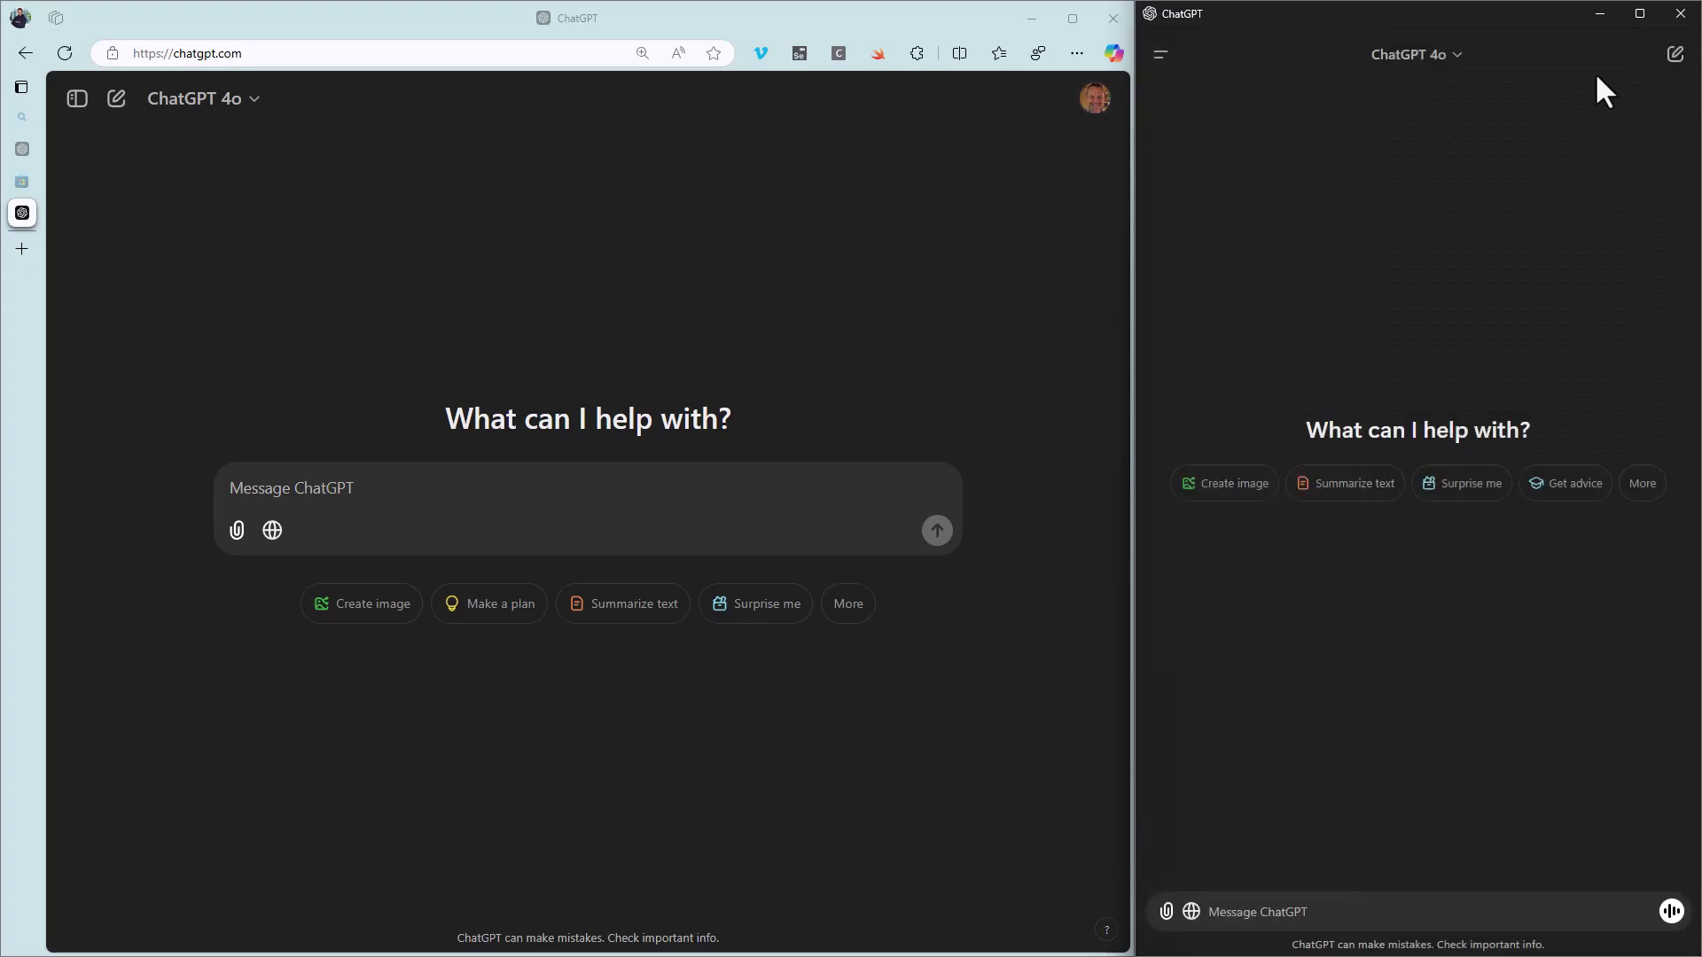
# Maximize the ChatGPT desktop window to view its wide layout, then return it to its place beside the browser
pyautogui.click(1638, 14)
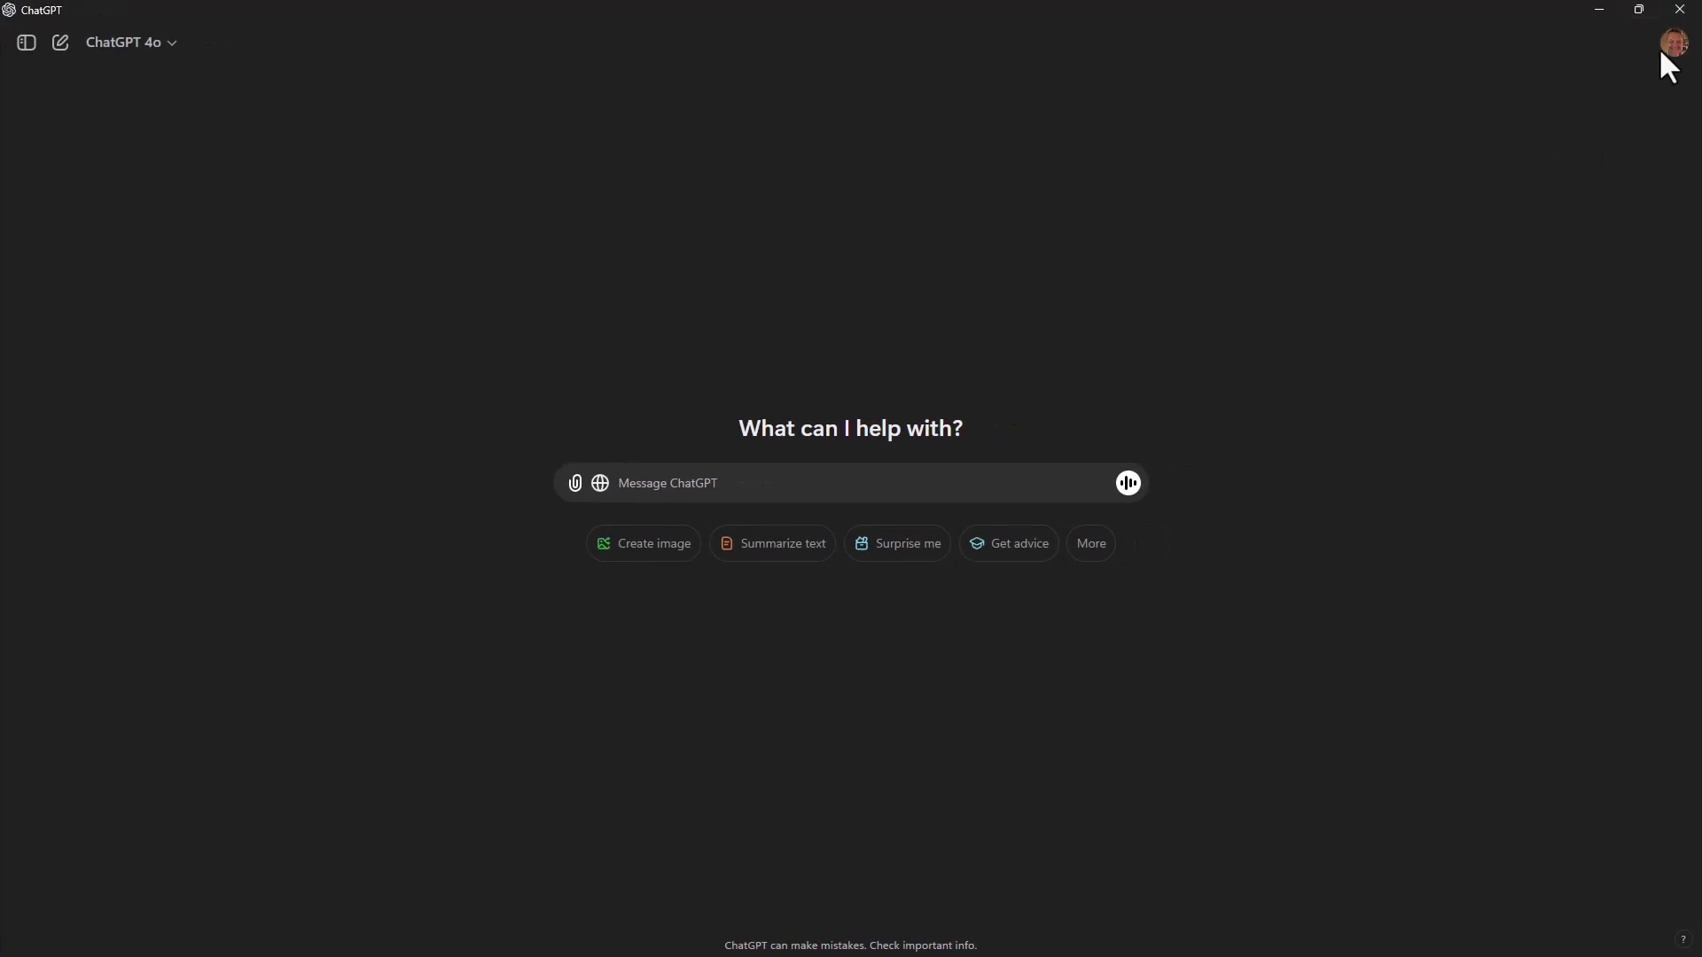
pyautogui.click(1637, 8)
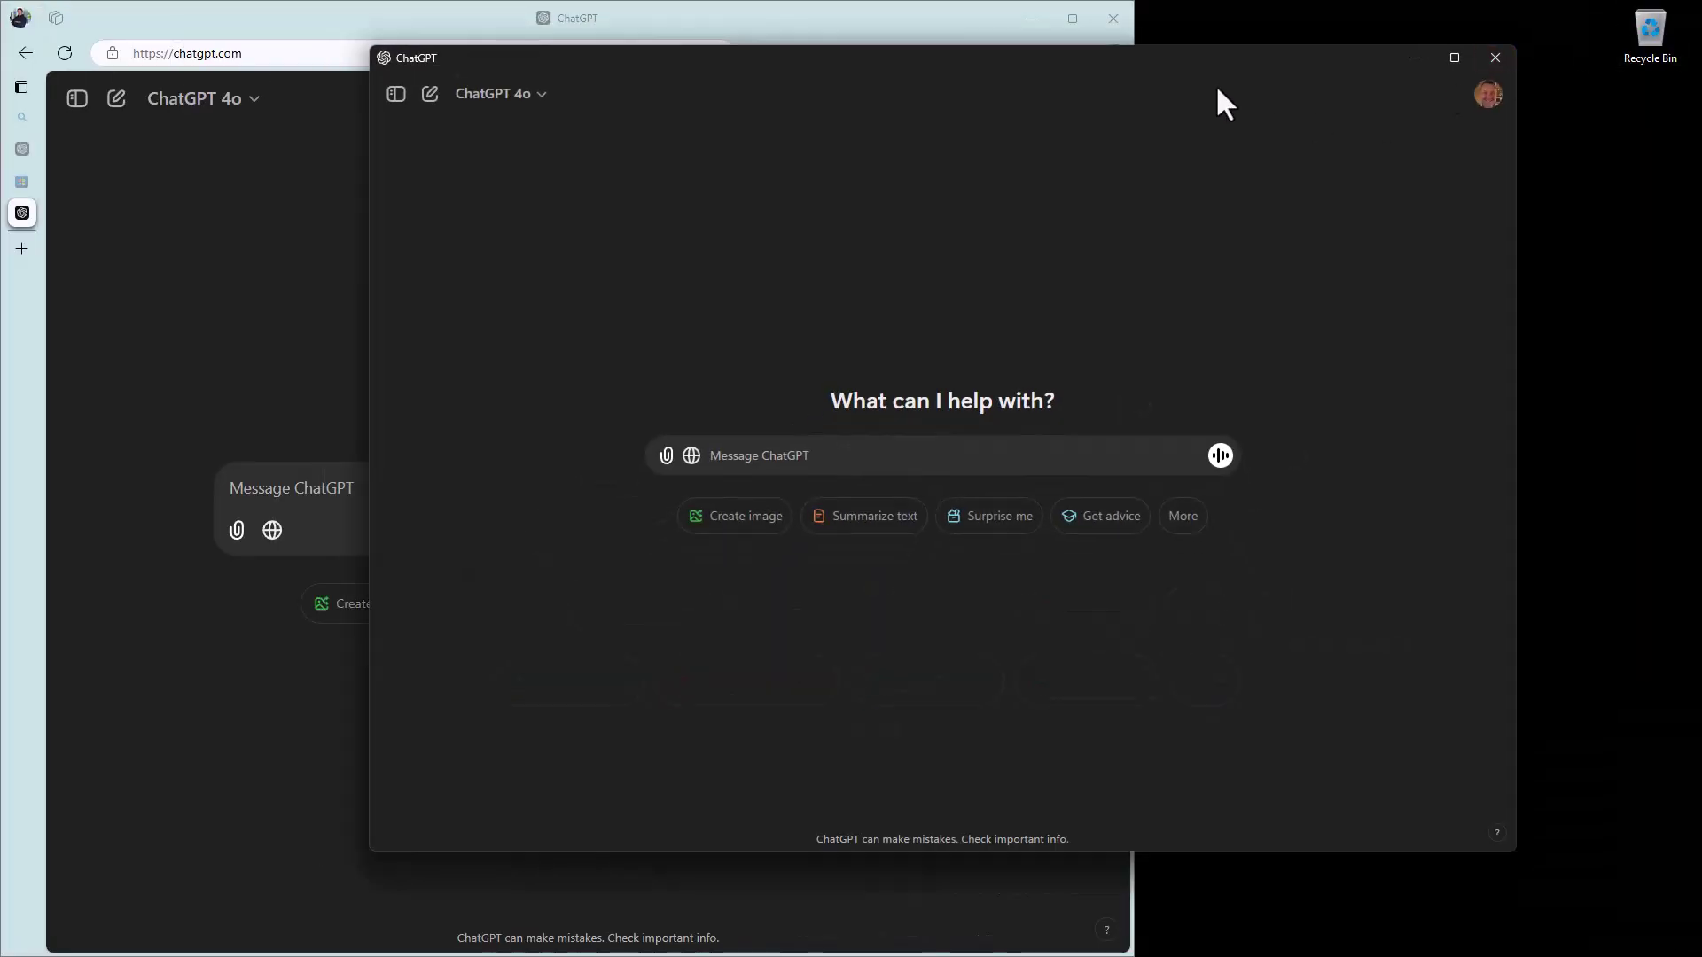
pyautogui.press('super+Right')
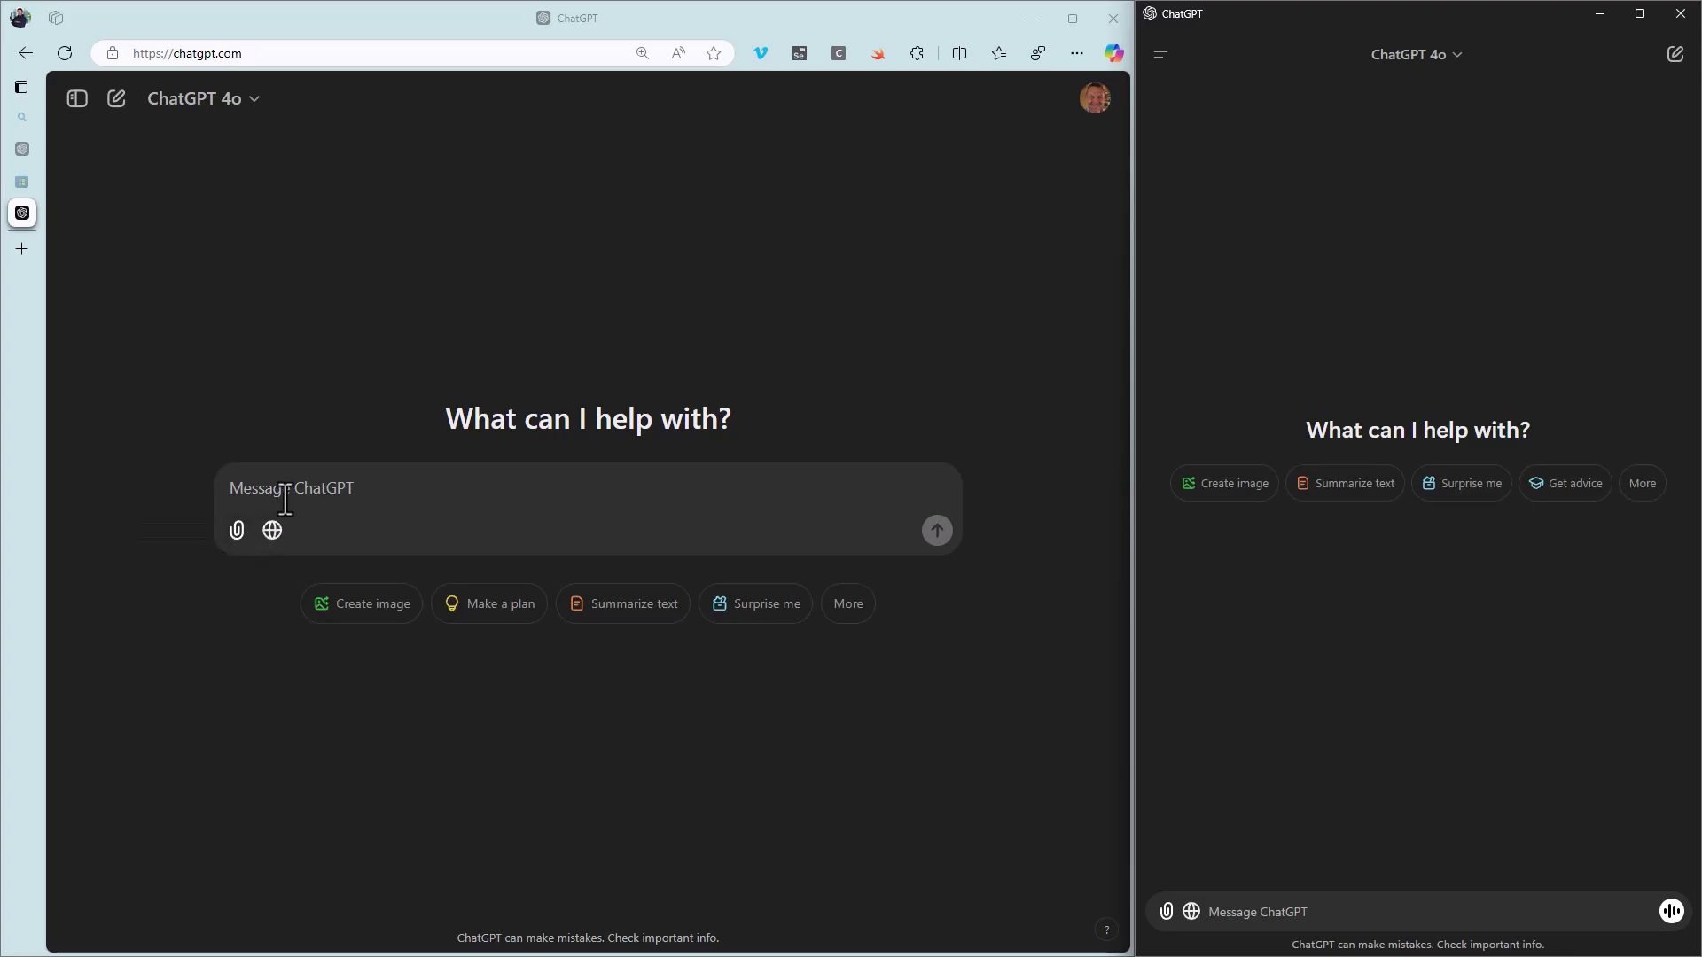
# Compare the available model lists in the web version and the desktop app without changing the model
pyautogui.click(256, 103)
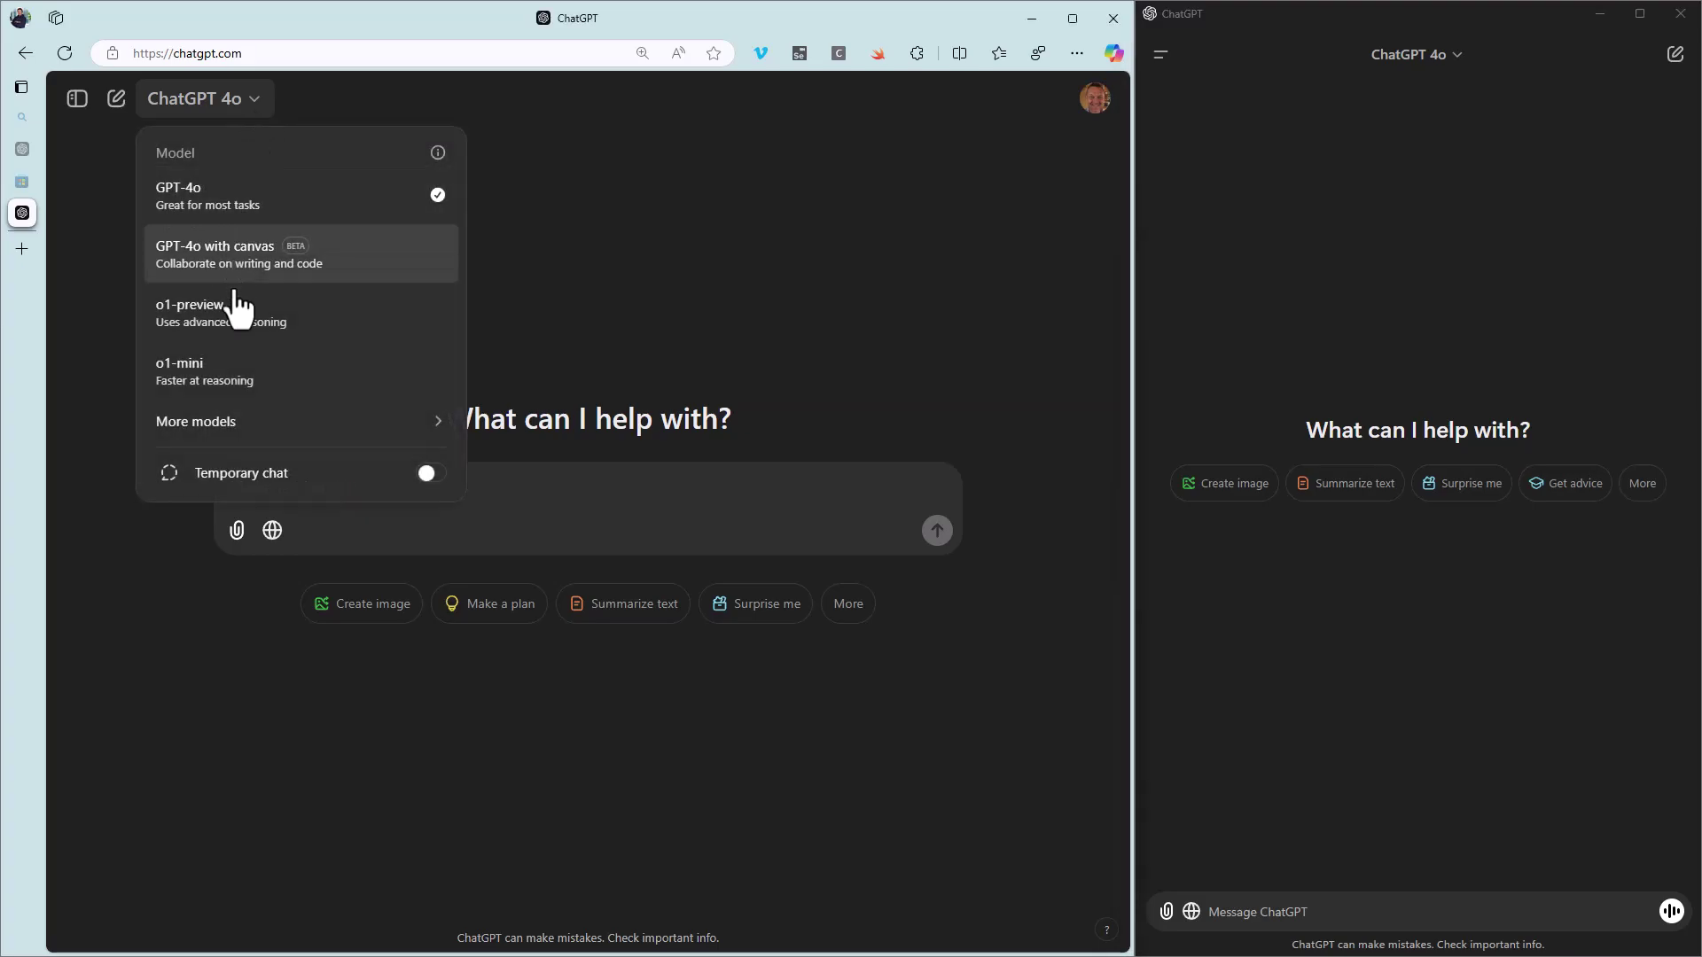
pyautogui.click(1455, 53)
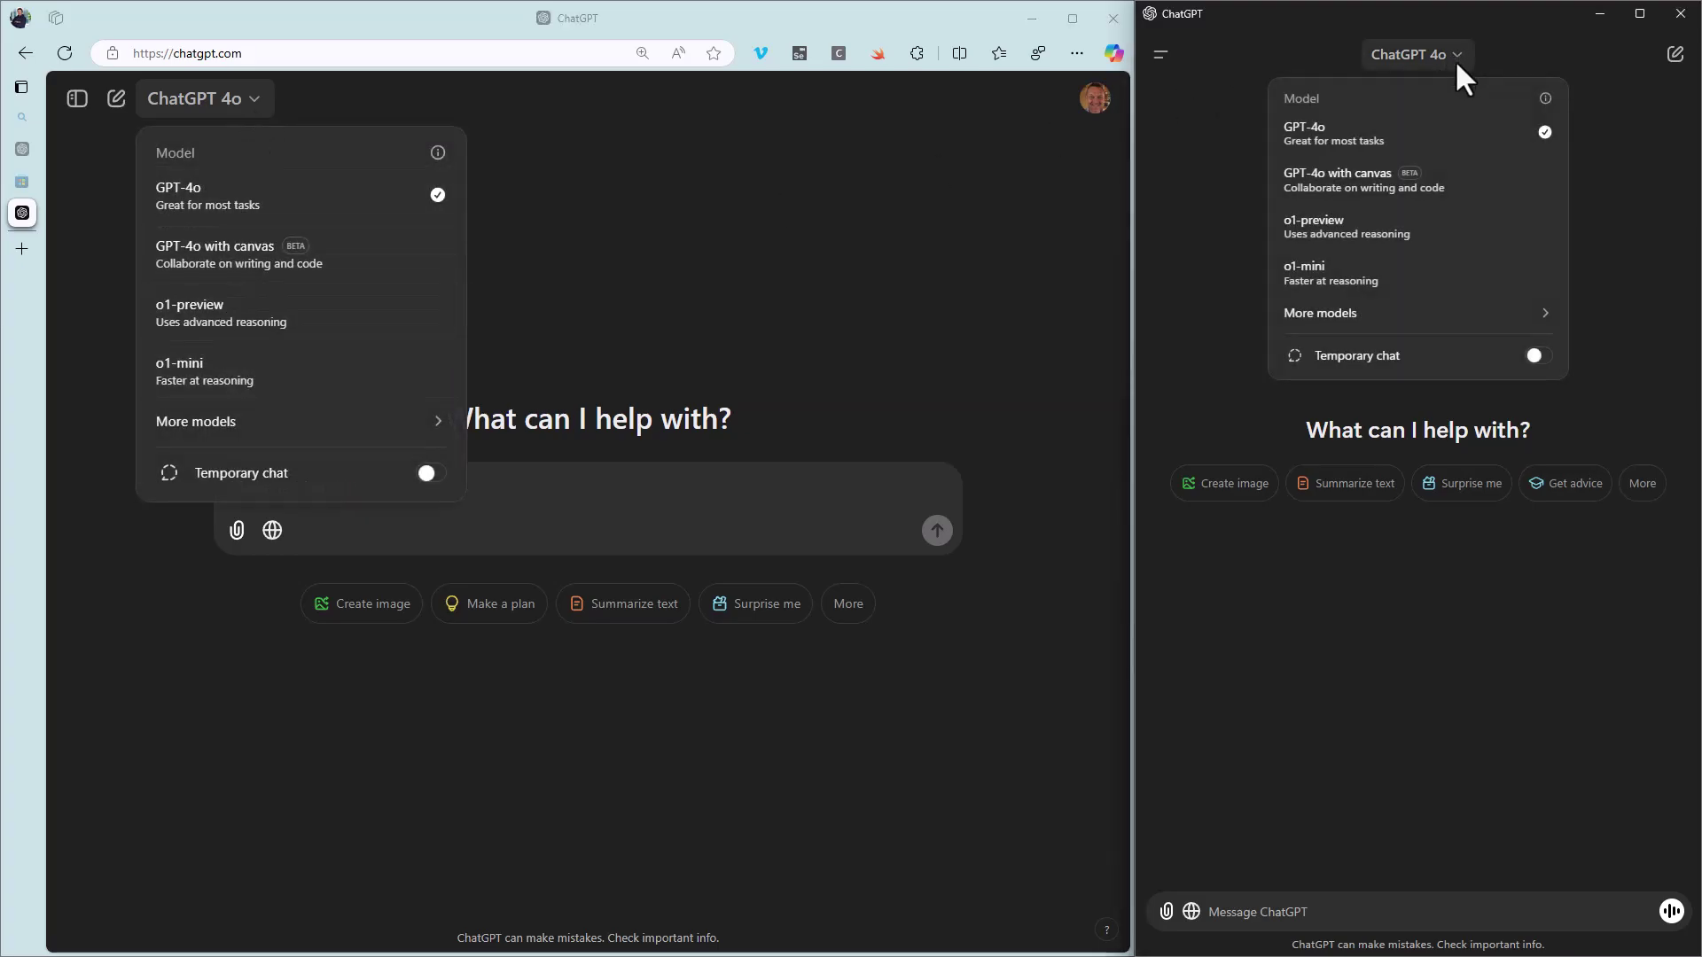
pyautogui.click(728, 367)
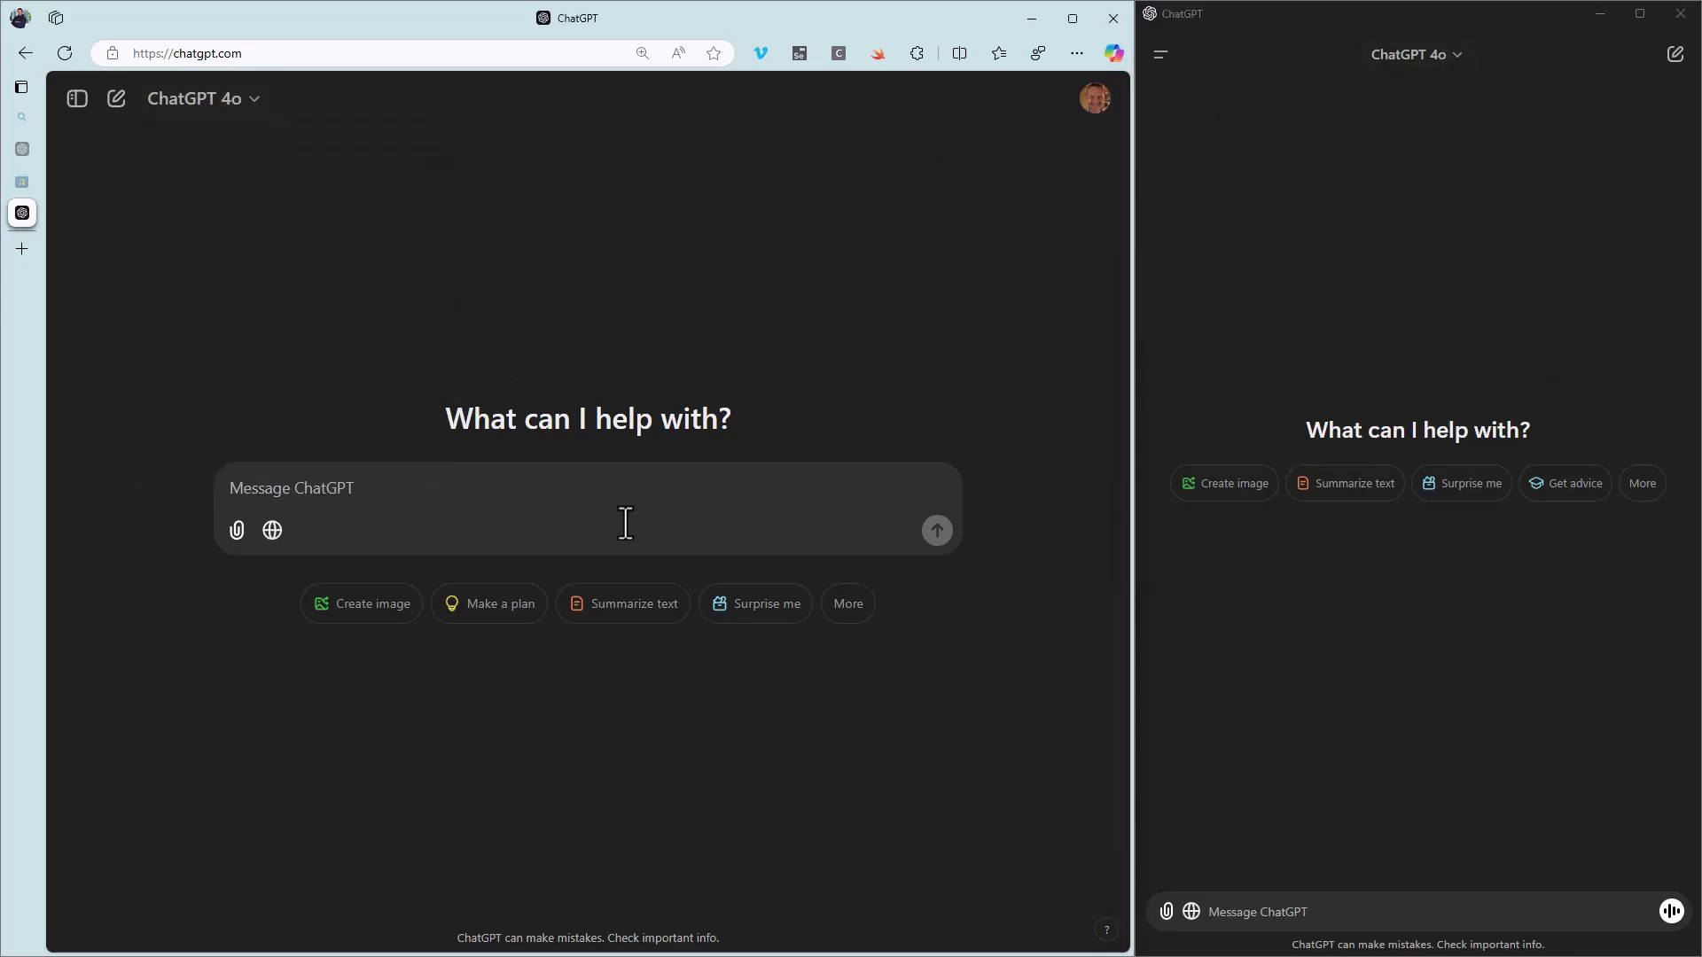
# Expand the full set of prompt suggestions in both the web version and the desktop app
pyautogui.click(833, 613)
pyautogui.click(1647, 482)
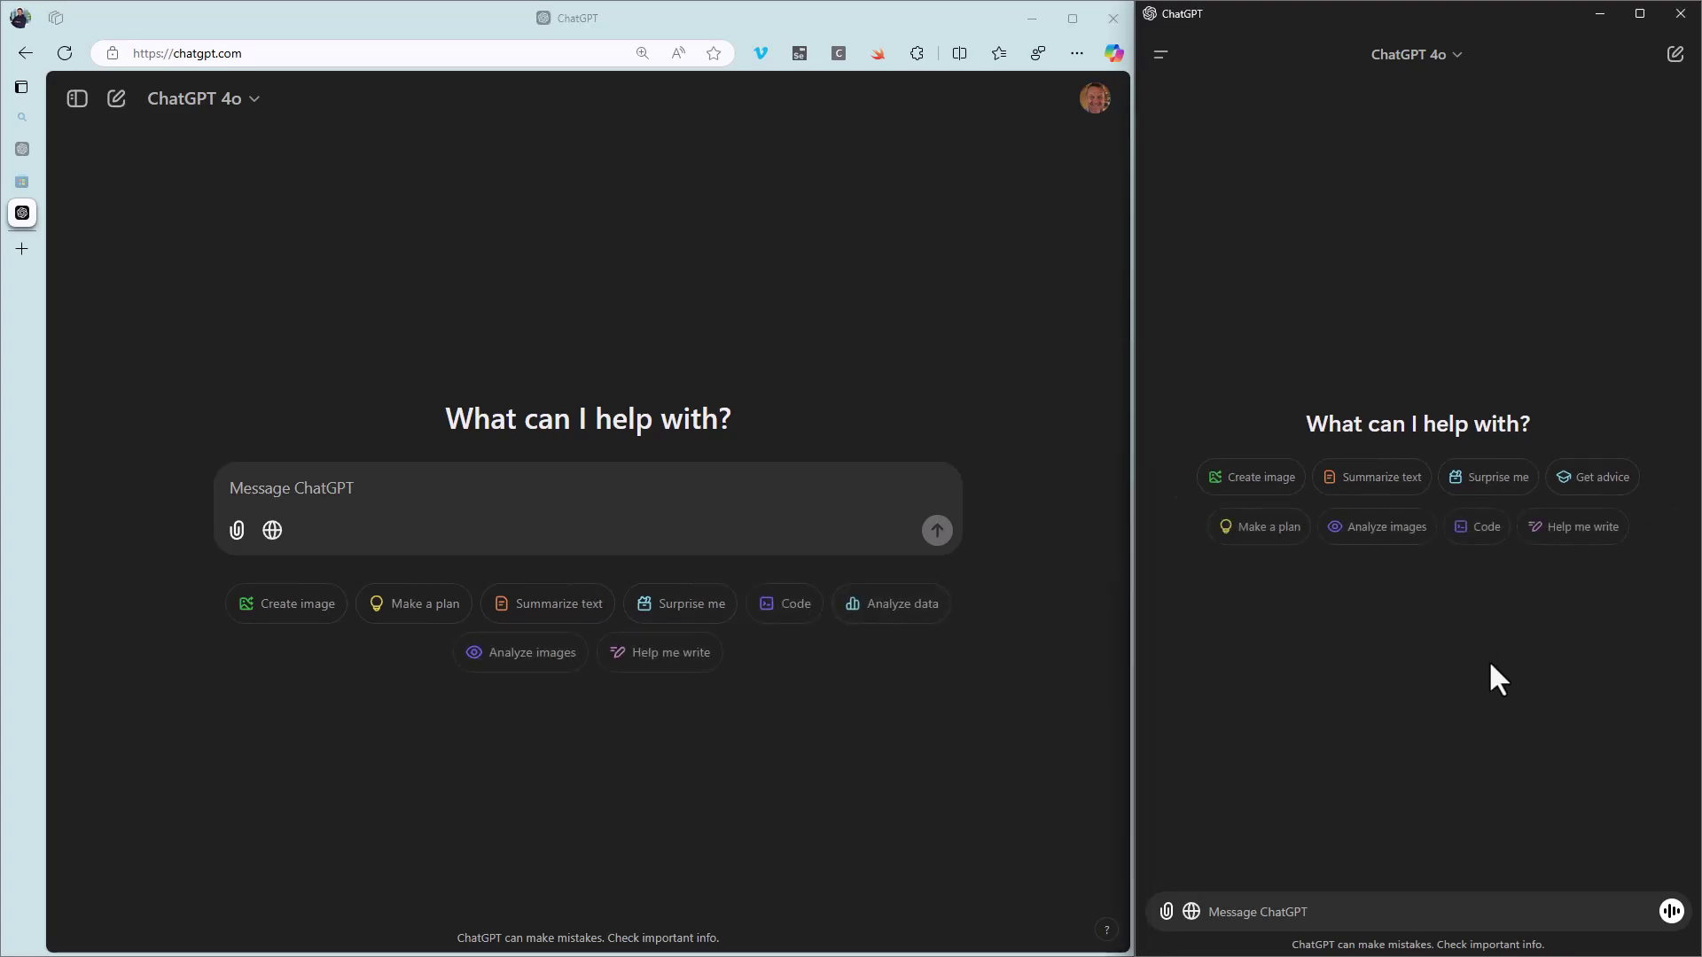
pyautogui.click(1128, 879)
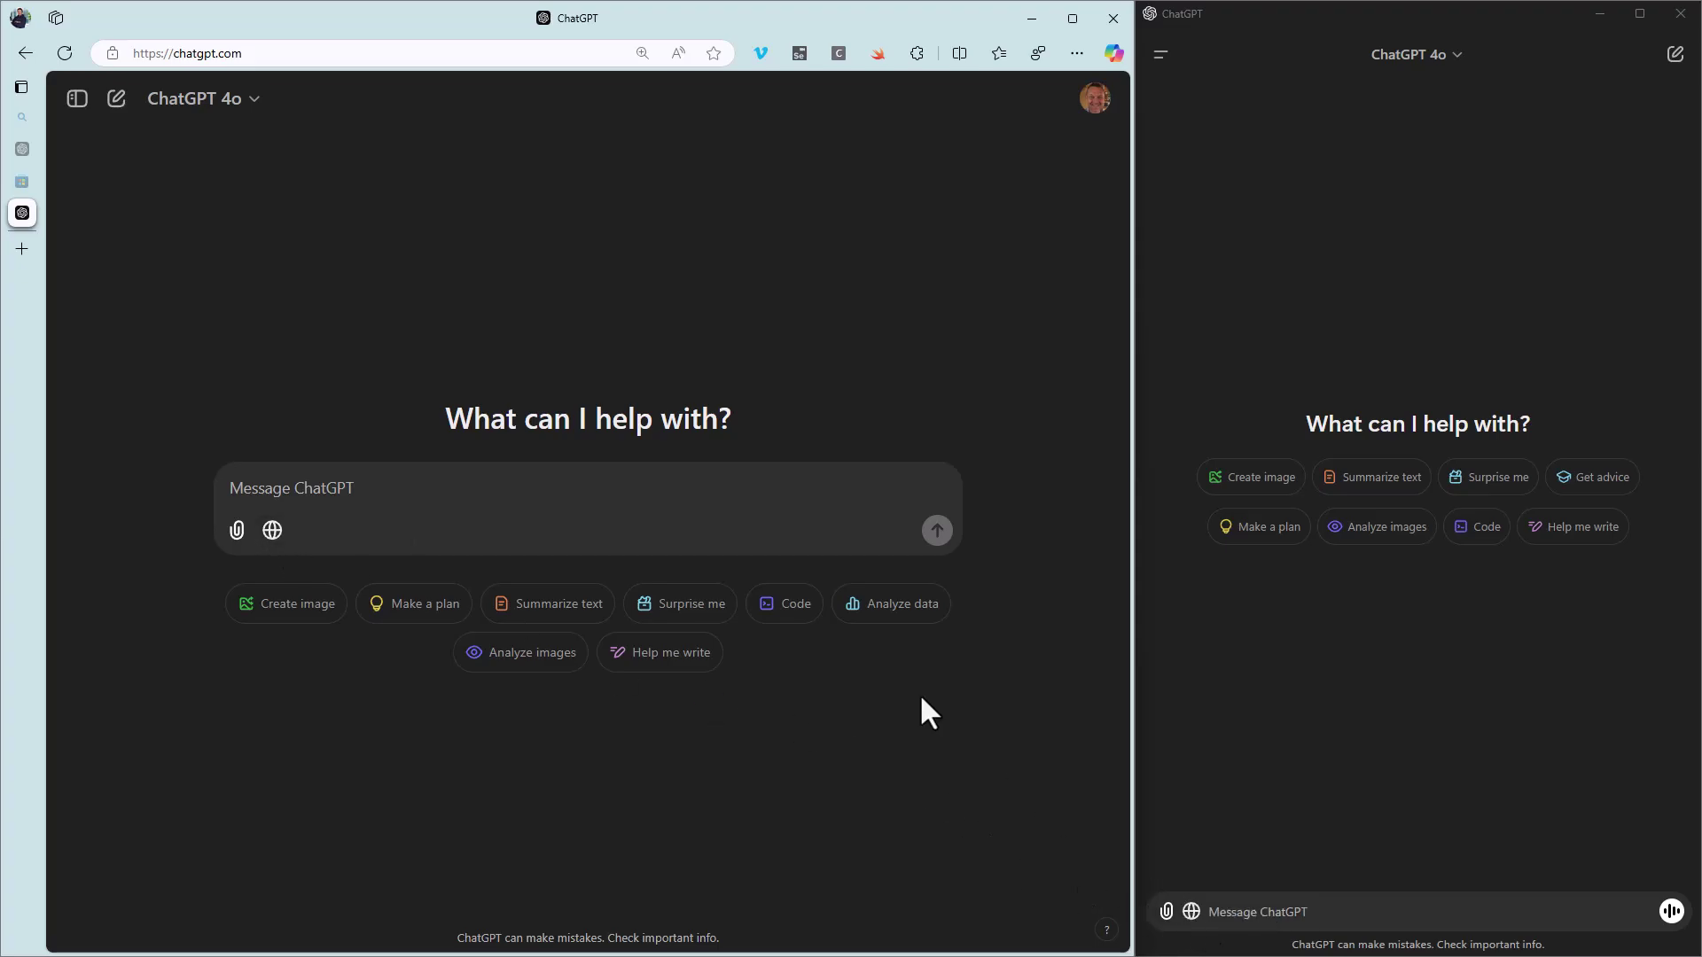
# Bring up the desktop app's small companion chat window over the browser, then close it
pyautogui.click(1311, 919)
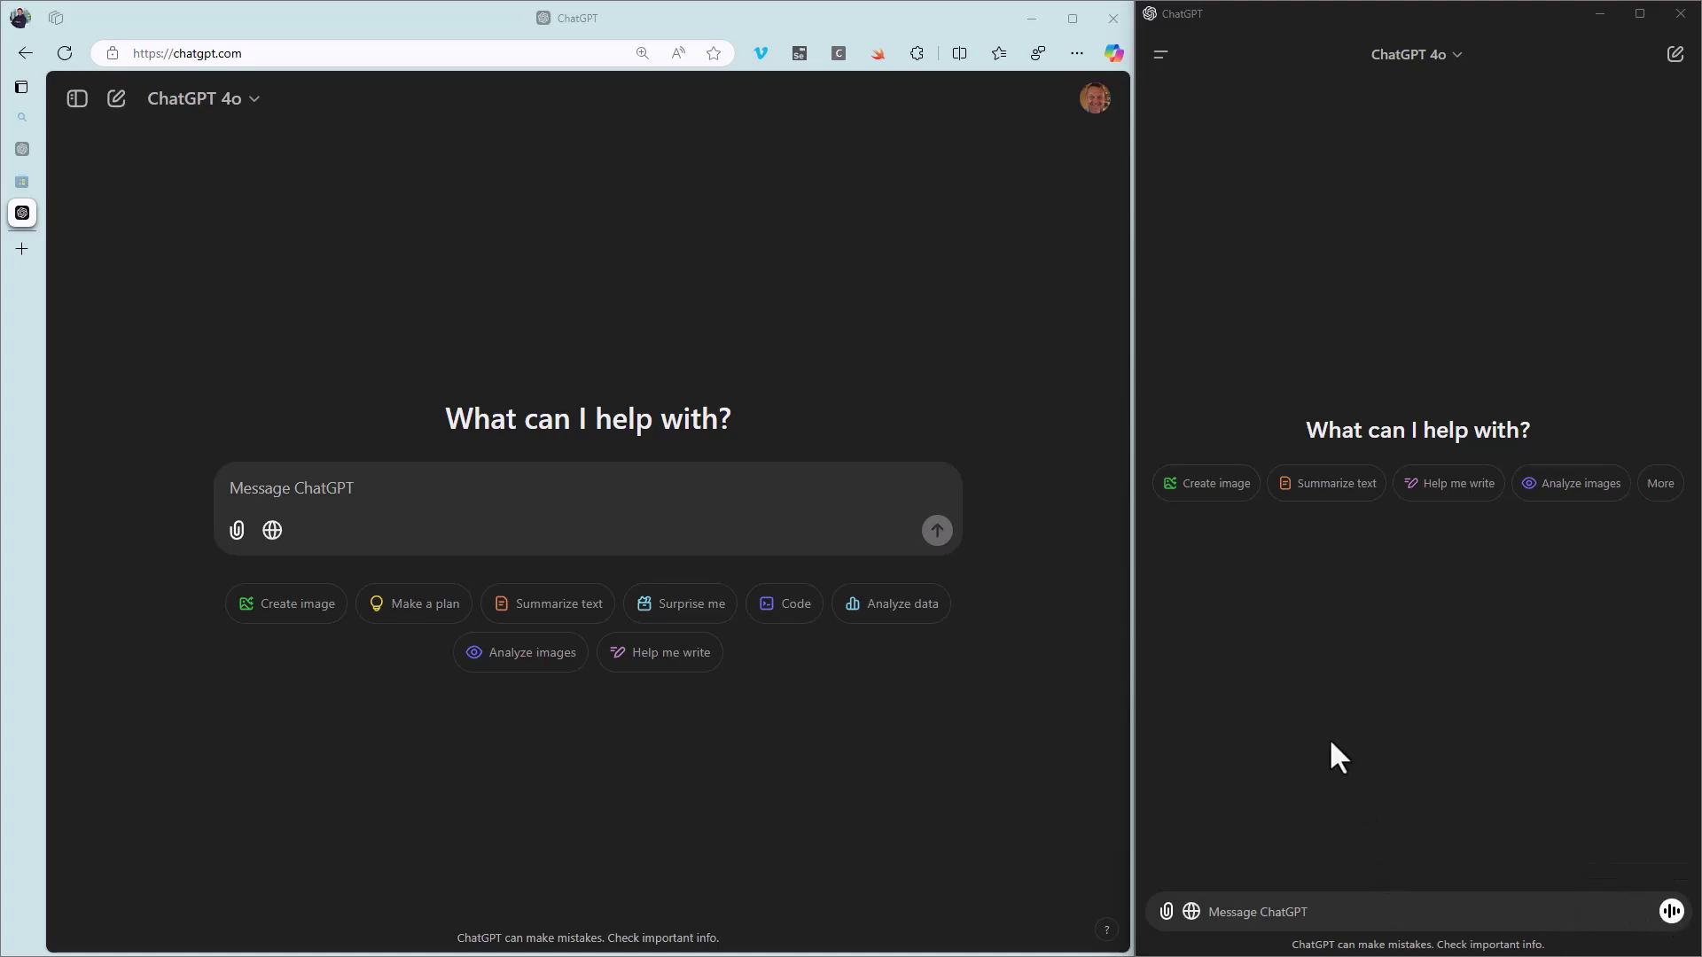
pyautogui.hotkey('alt', 'space')
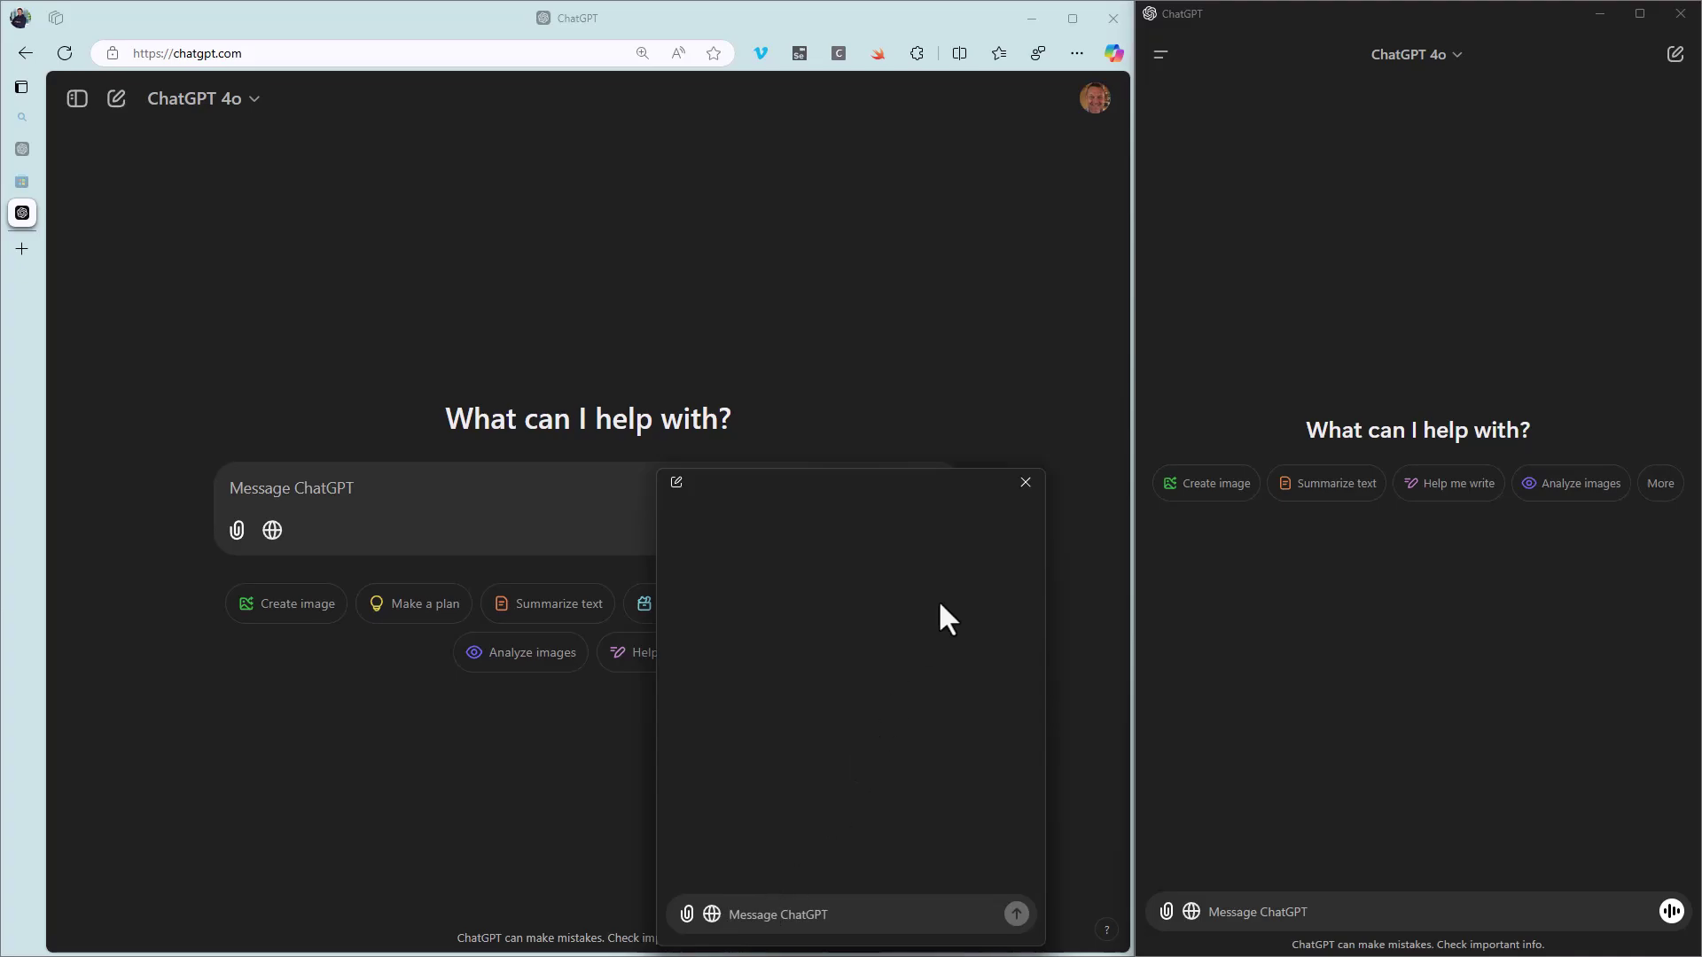
pyautogui.click(1025, 483)
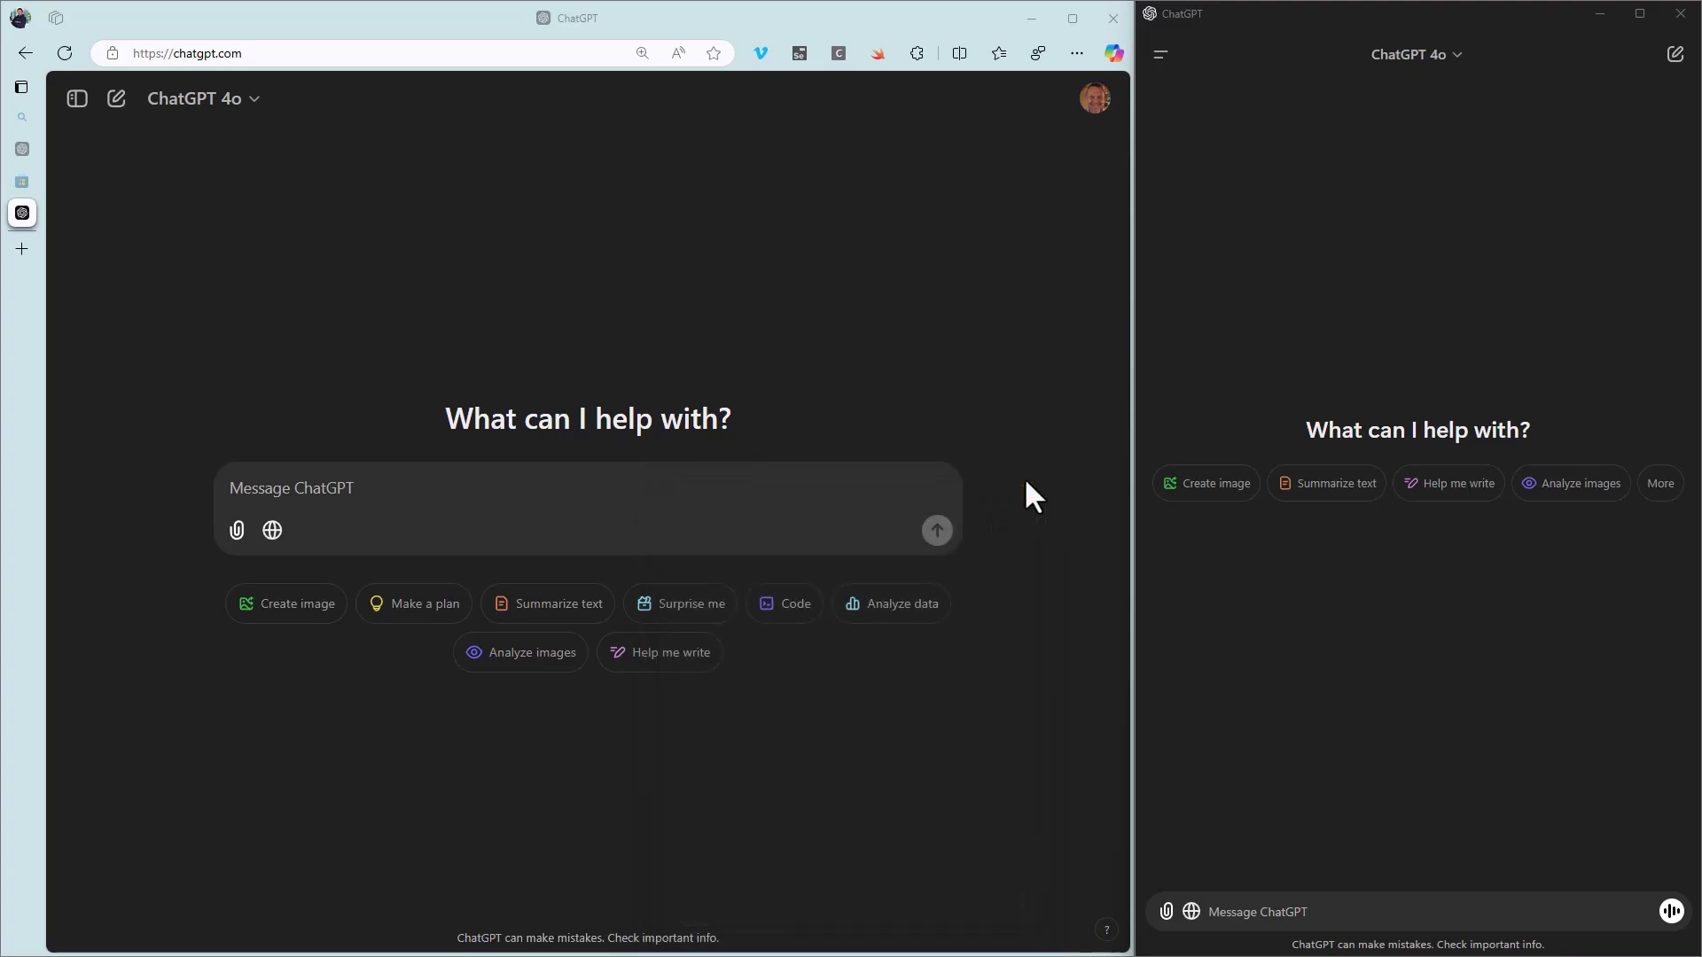
# Compare the attachment options in the desktop app with those in the web version
pyautogui.click(1167, 912)
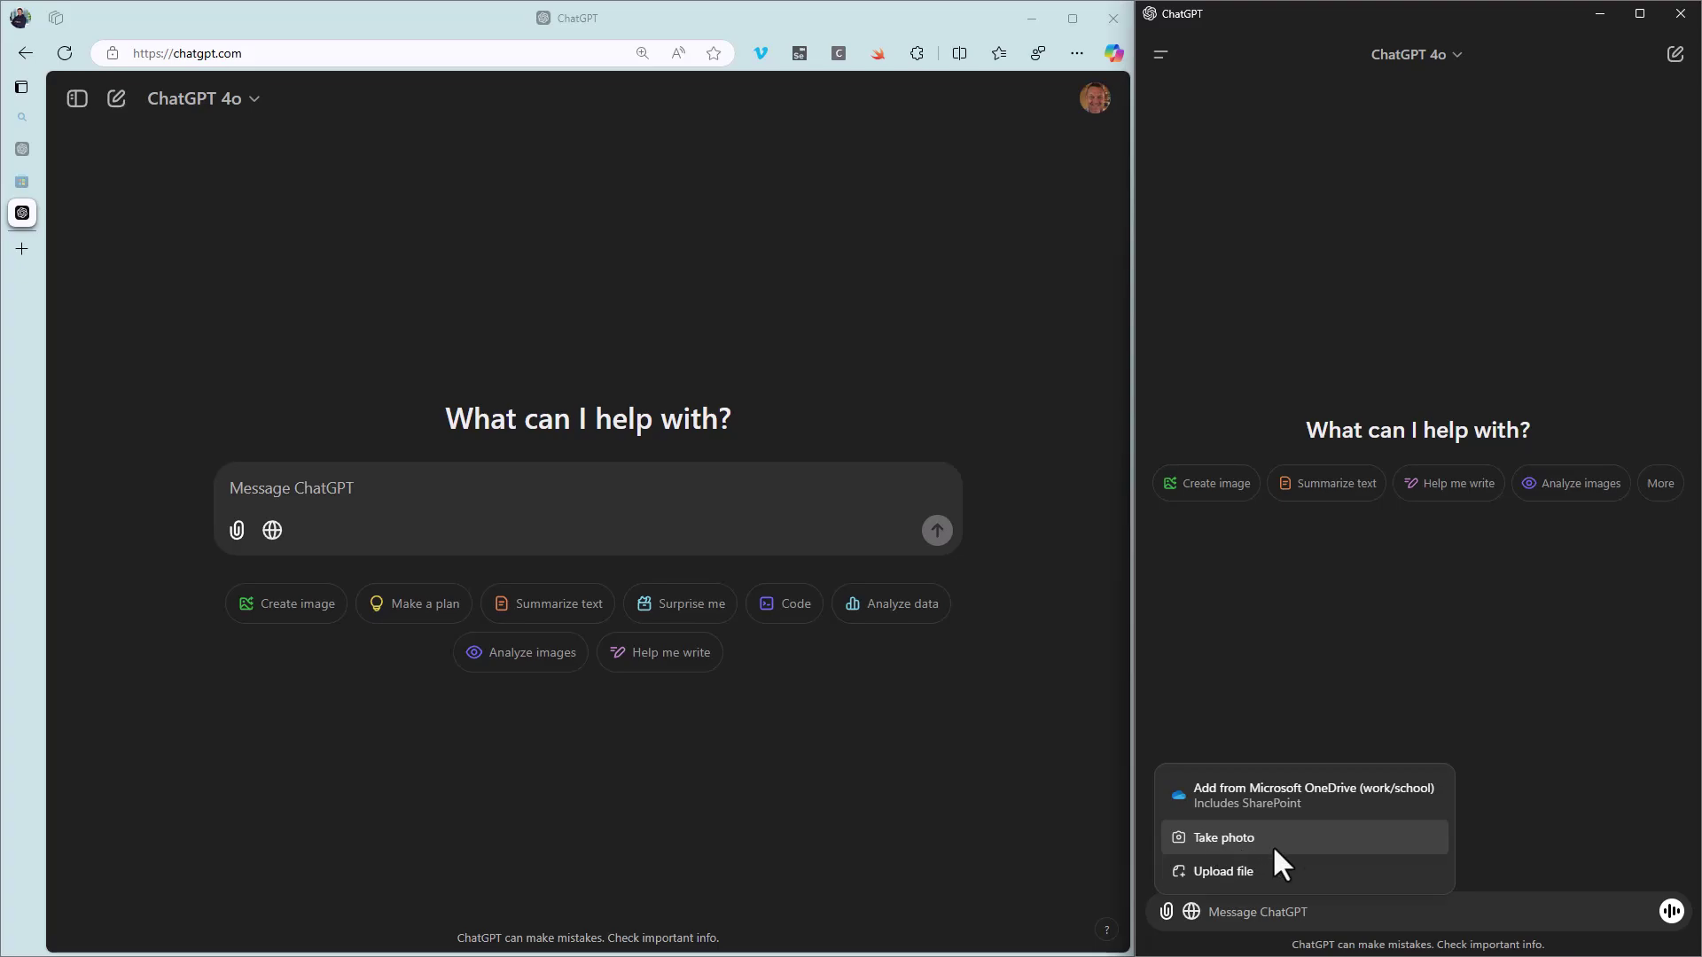
pyautogui.click(237, 530)
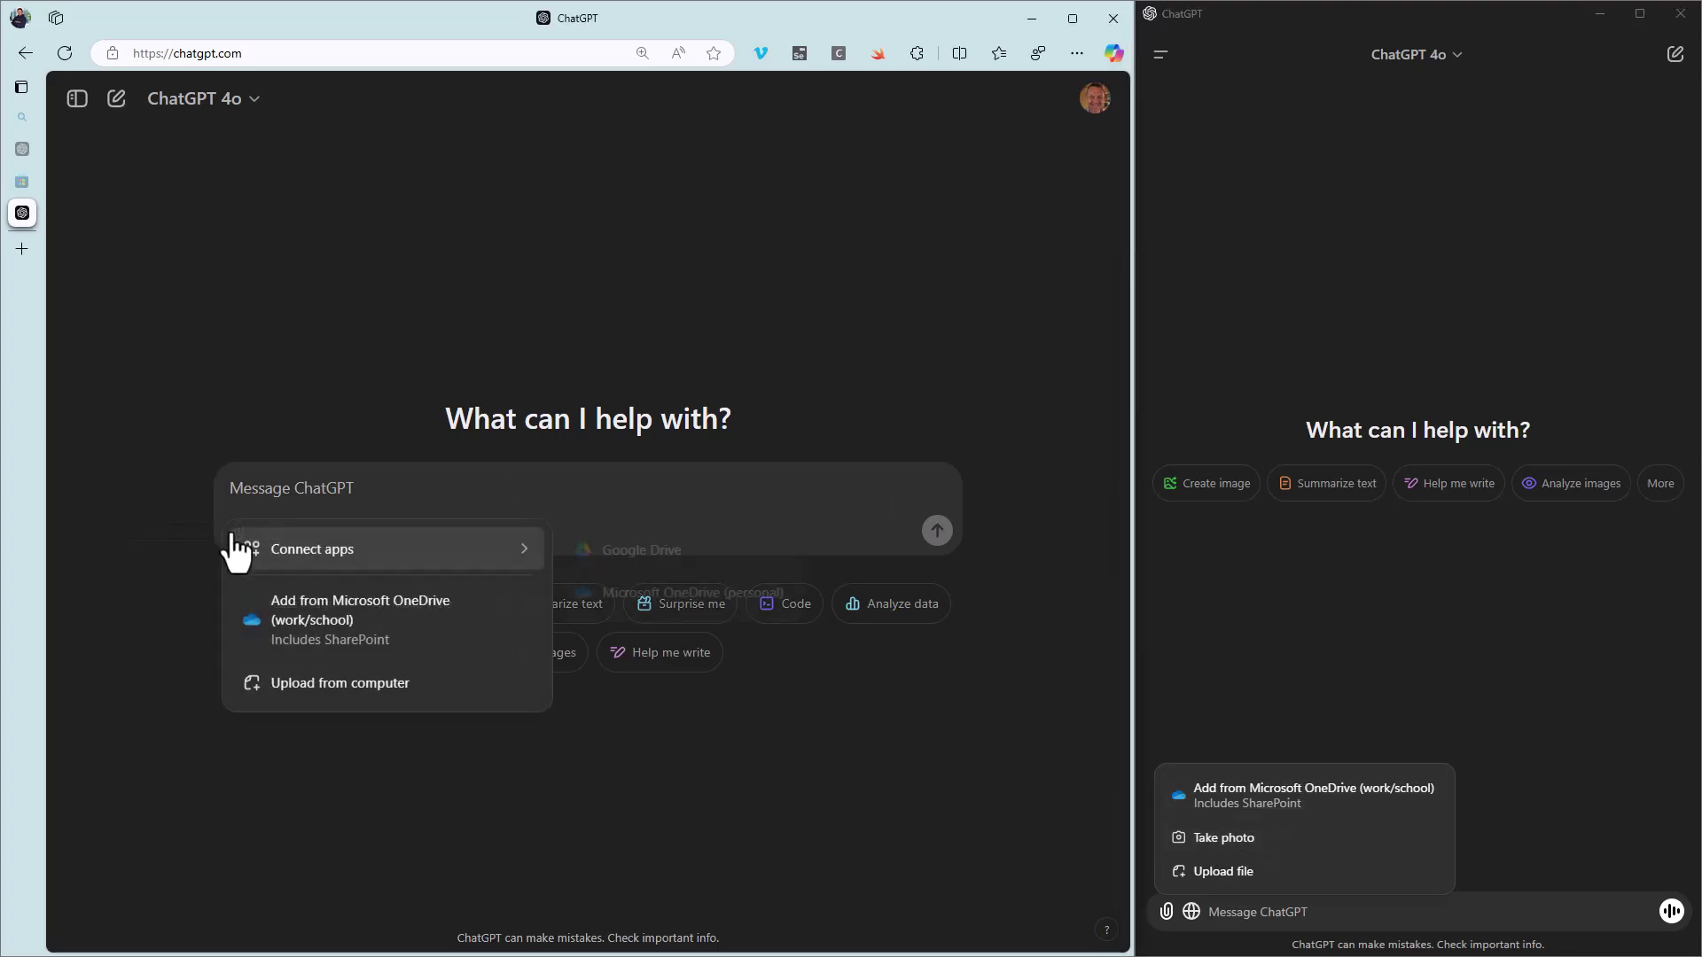
pyautogui.moveTo(233, 534)
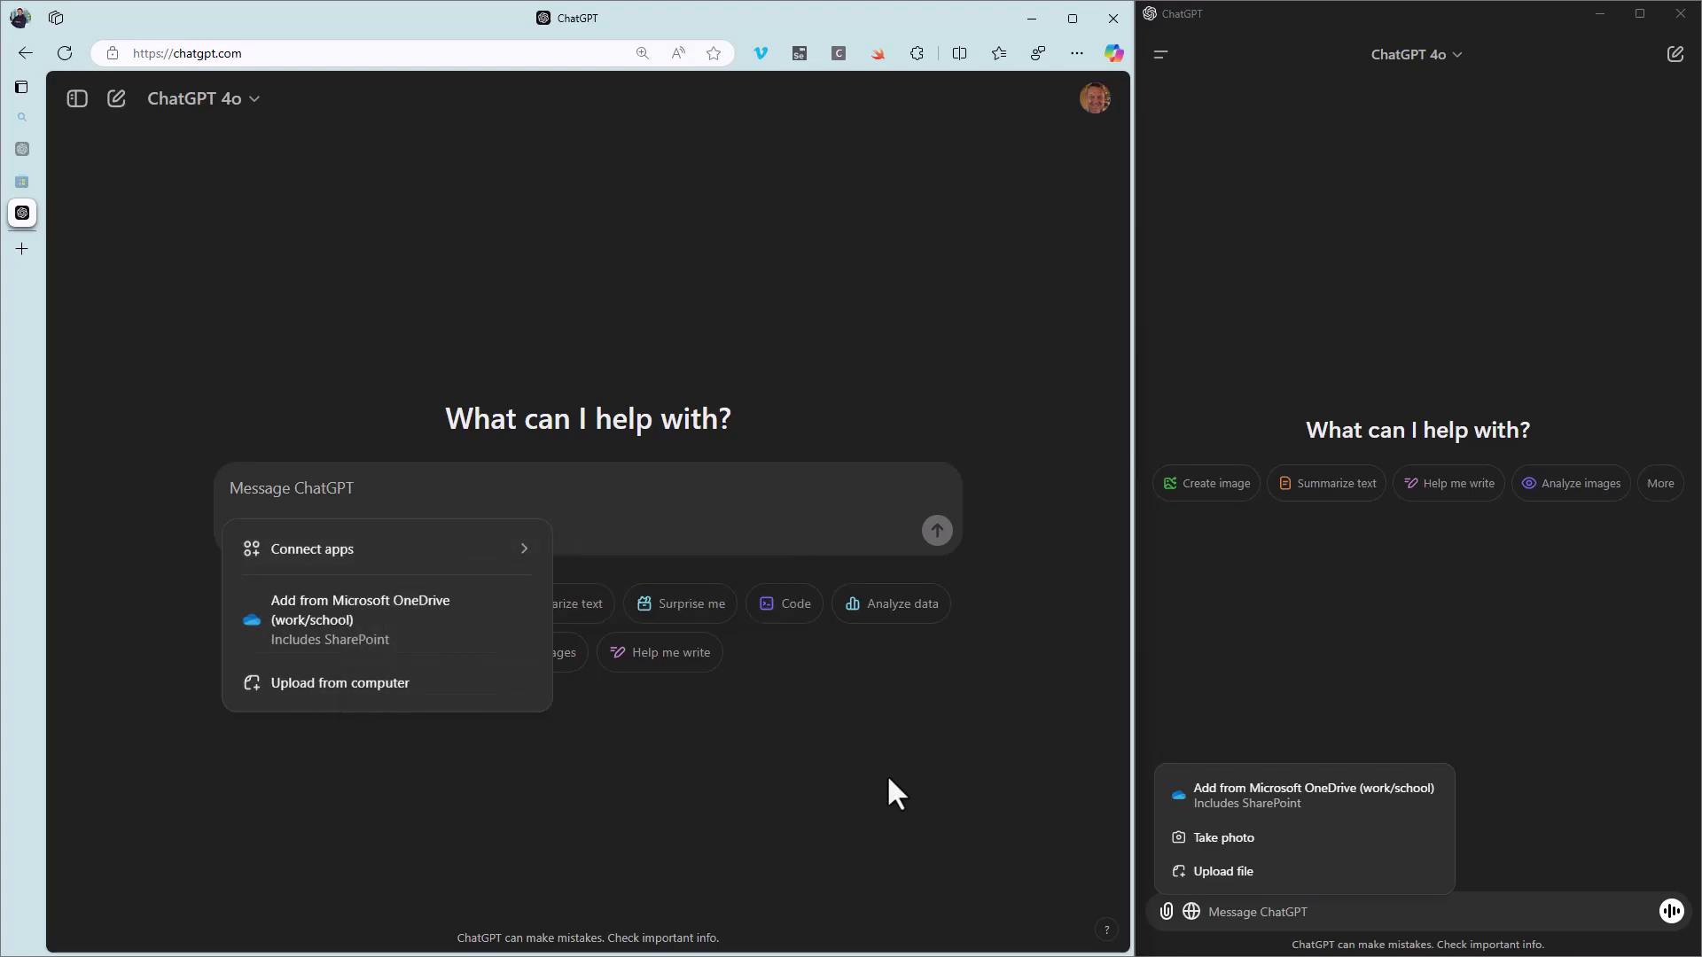
pyautogui.click(1249, 911)
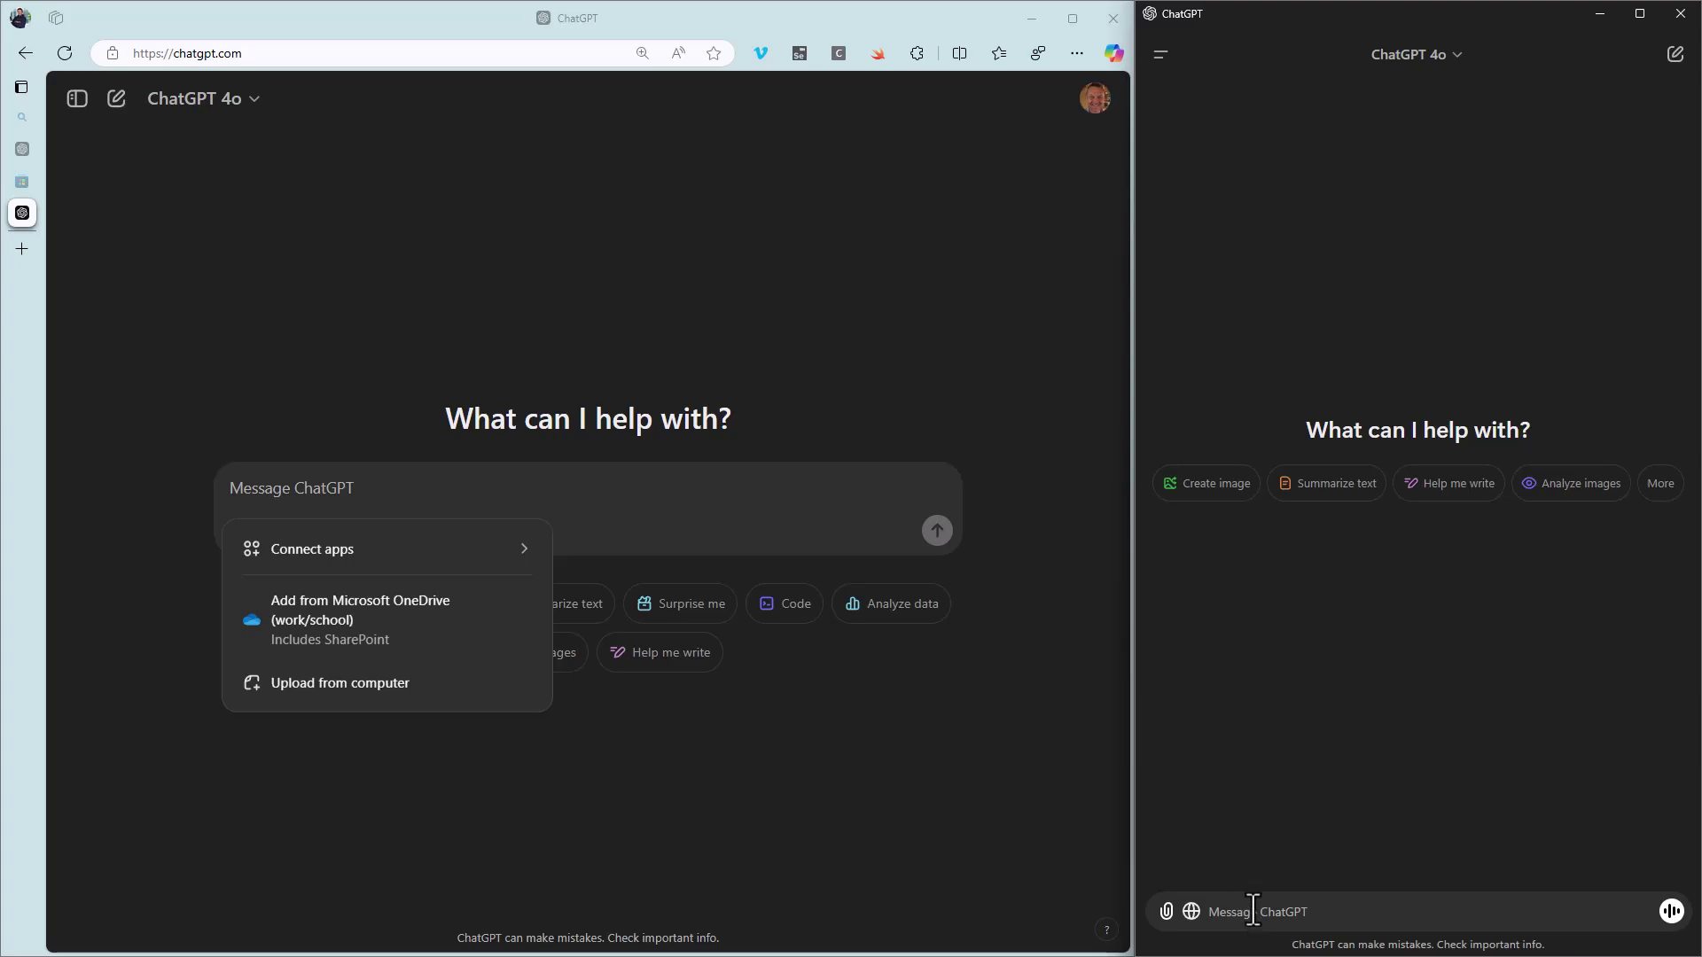
# Start a voice conversation in the desktop app with the microphone muted
pyautogui.click(1671, 911)
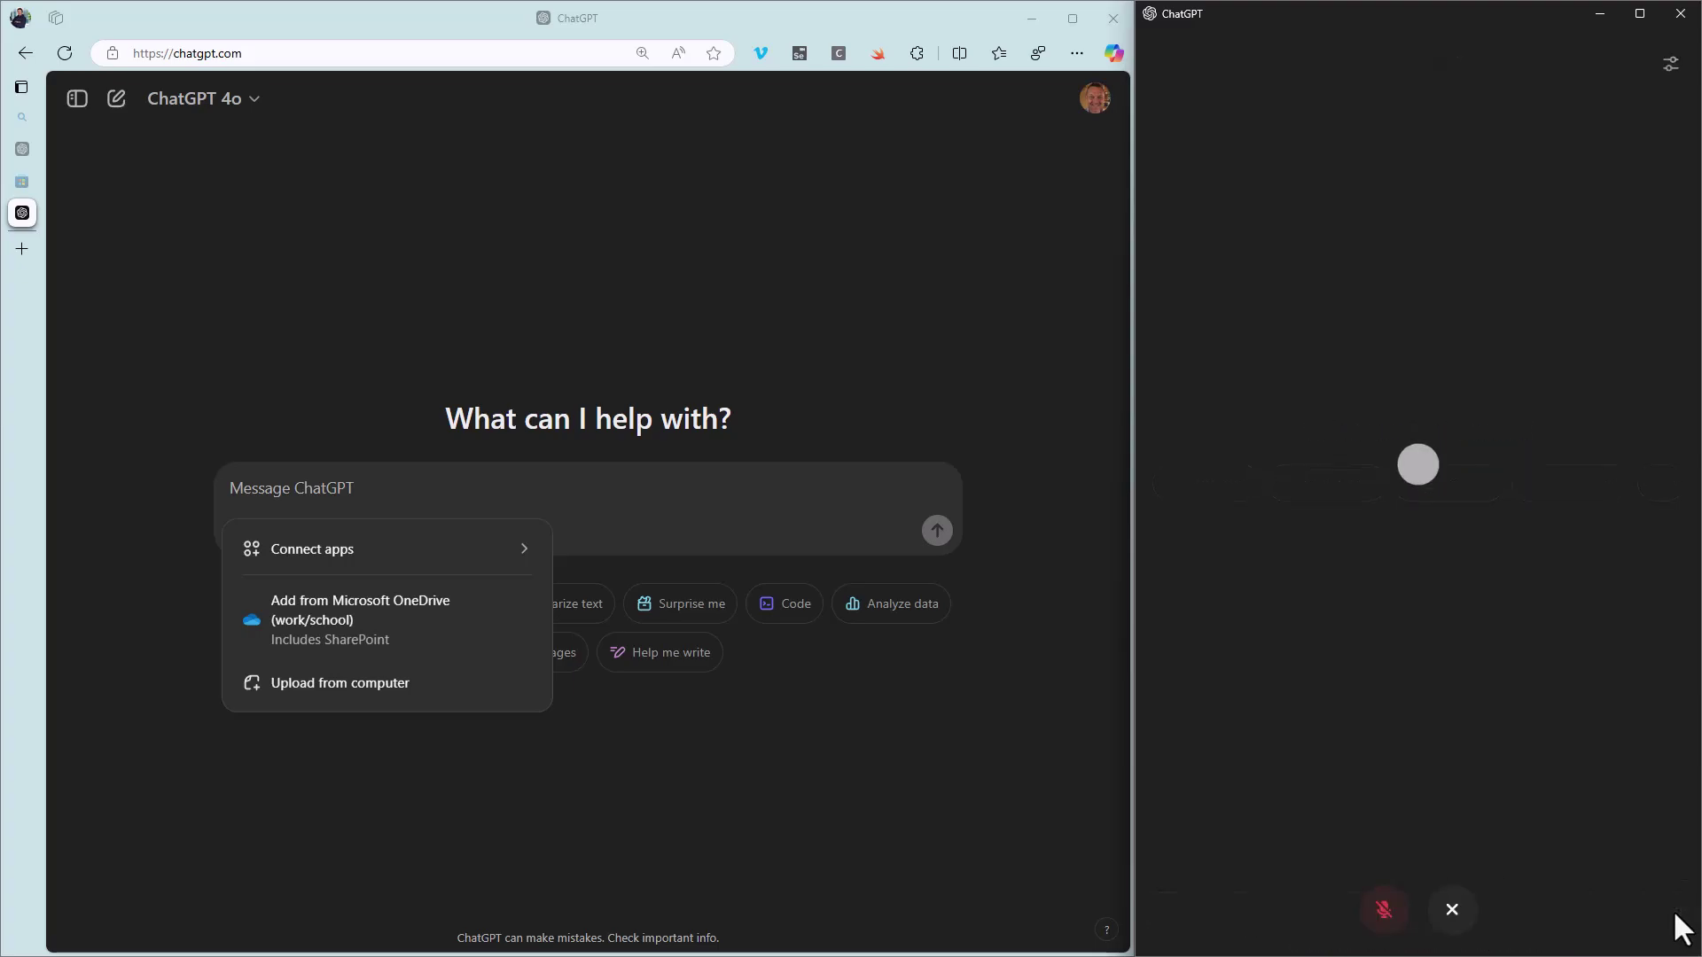
pyautogui.click(1385, 900)
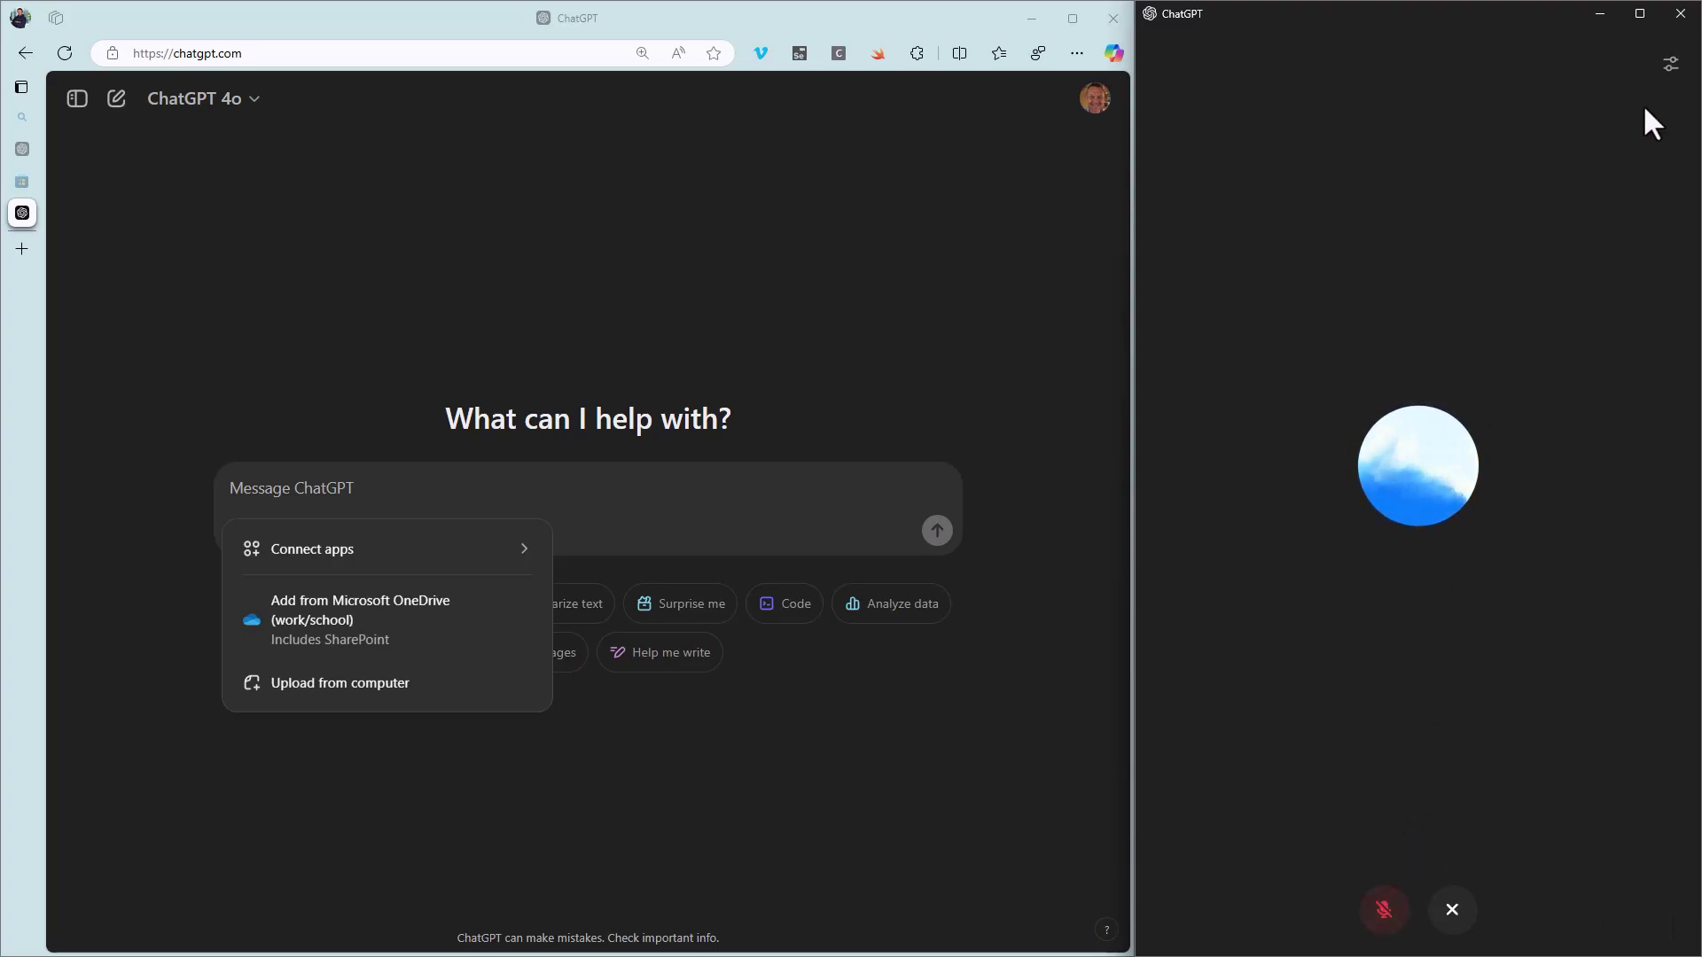
# Browse the available voices for the conversation, select Vale, and start a new voice chat with it
pyautogui.click(1669, 67)
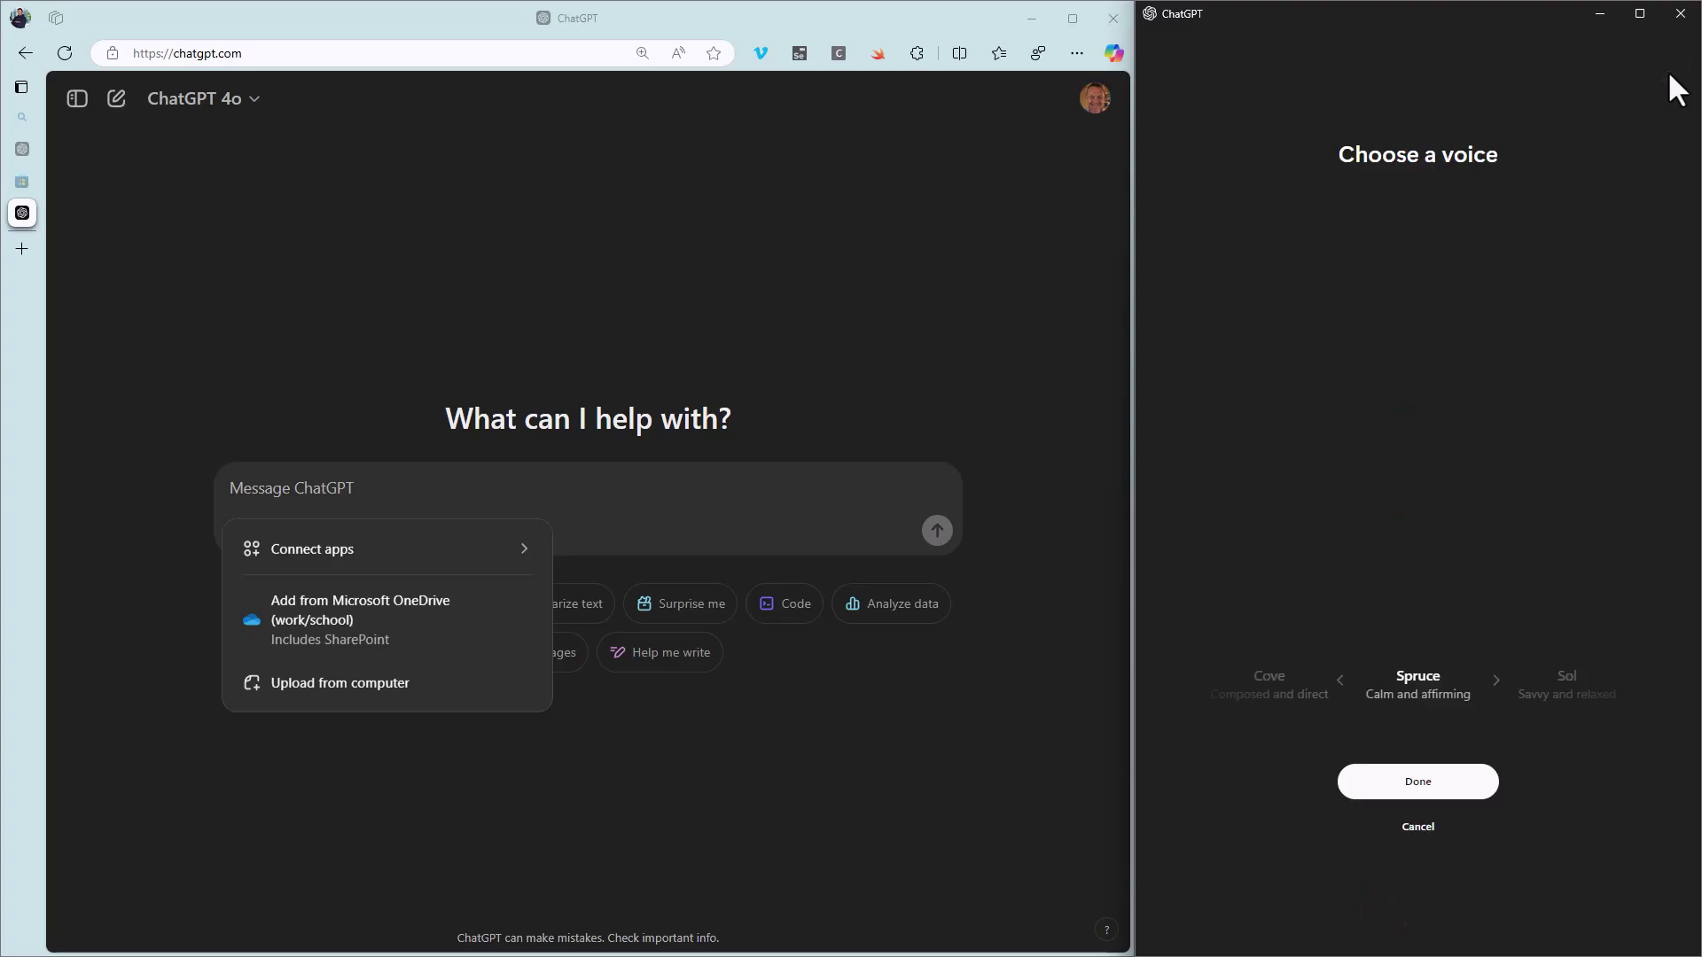
pyautogui.click(1495, 680)
pyautogui.click(1494, 680)
pyautogui.click(1494, 680)
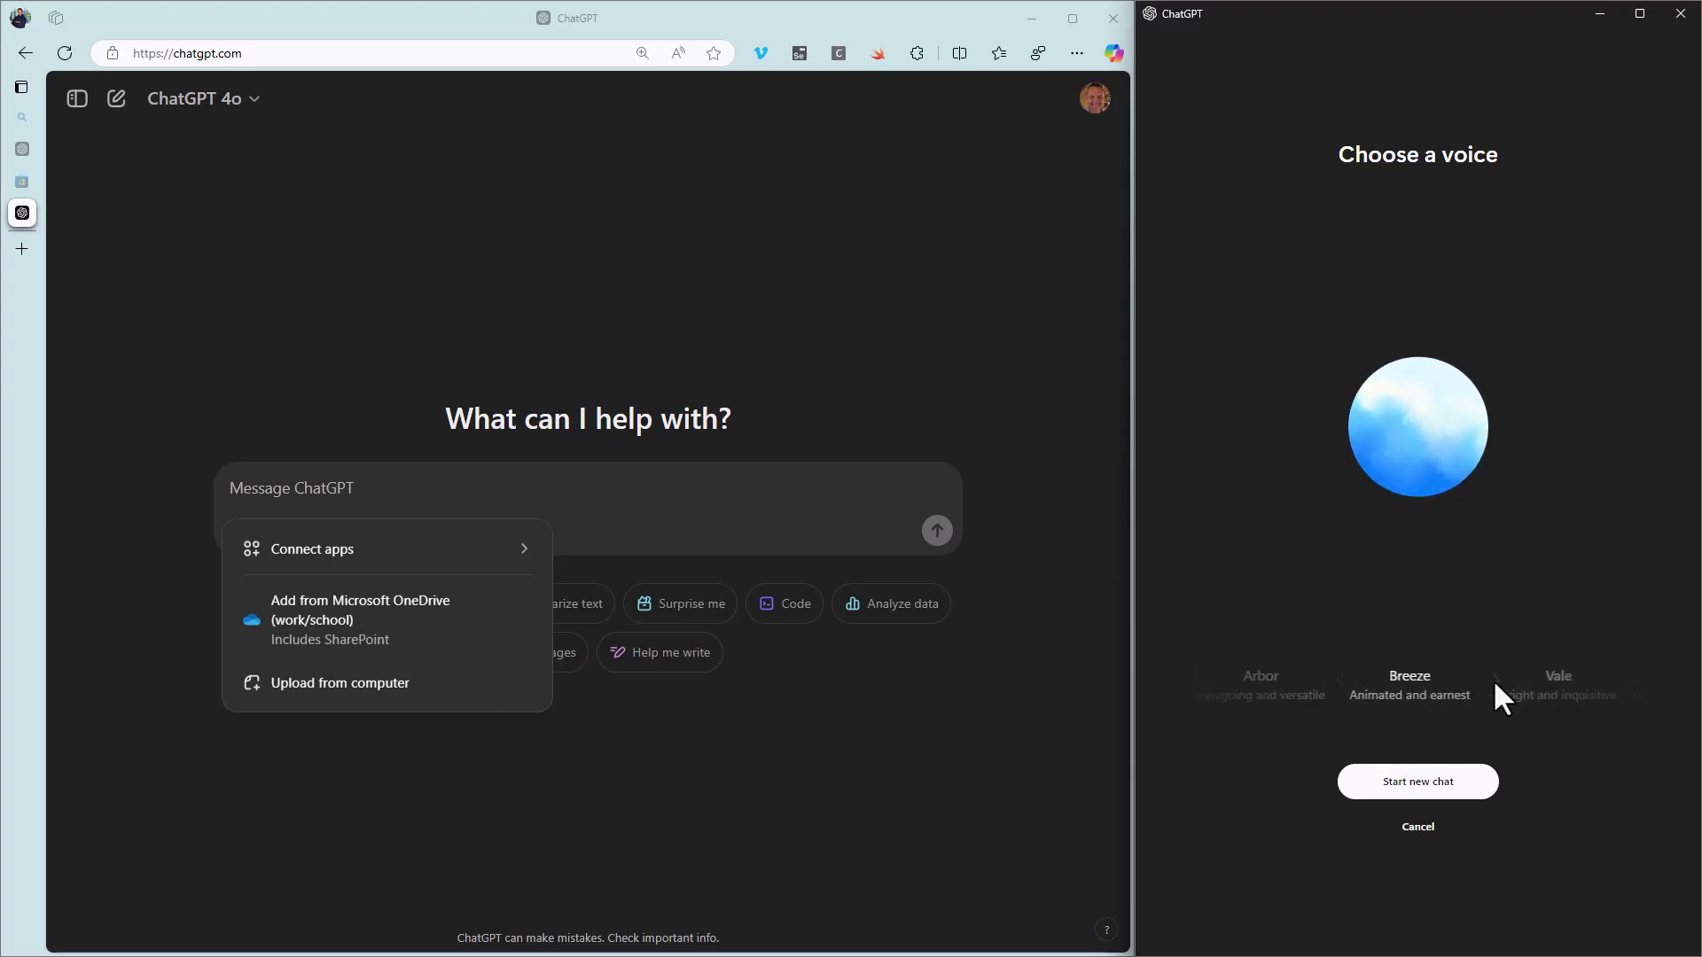
pyautogui.click(1494, 680)
pyautogui.click(1494, 680)
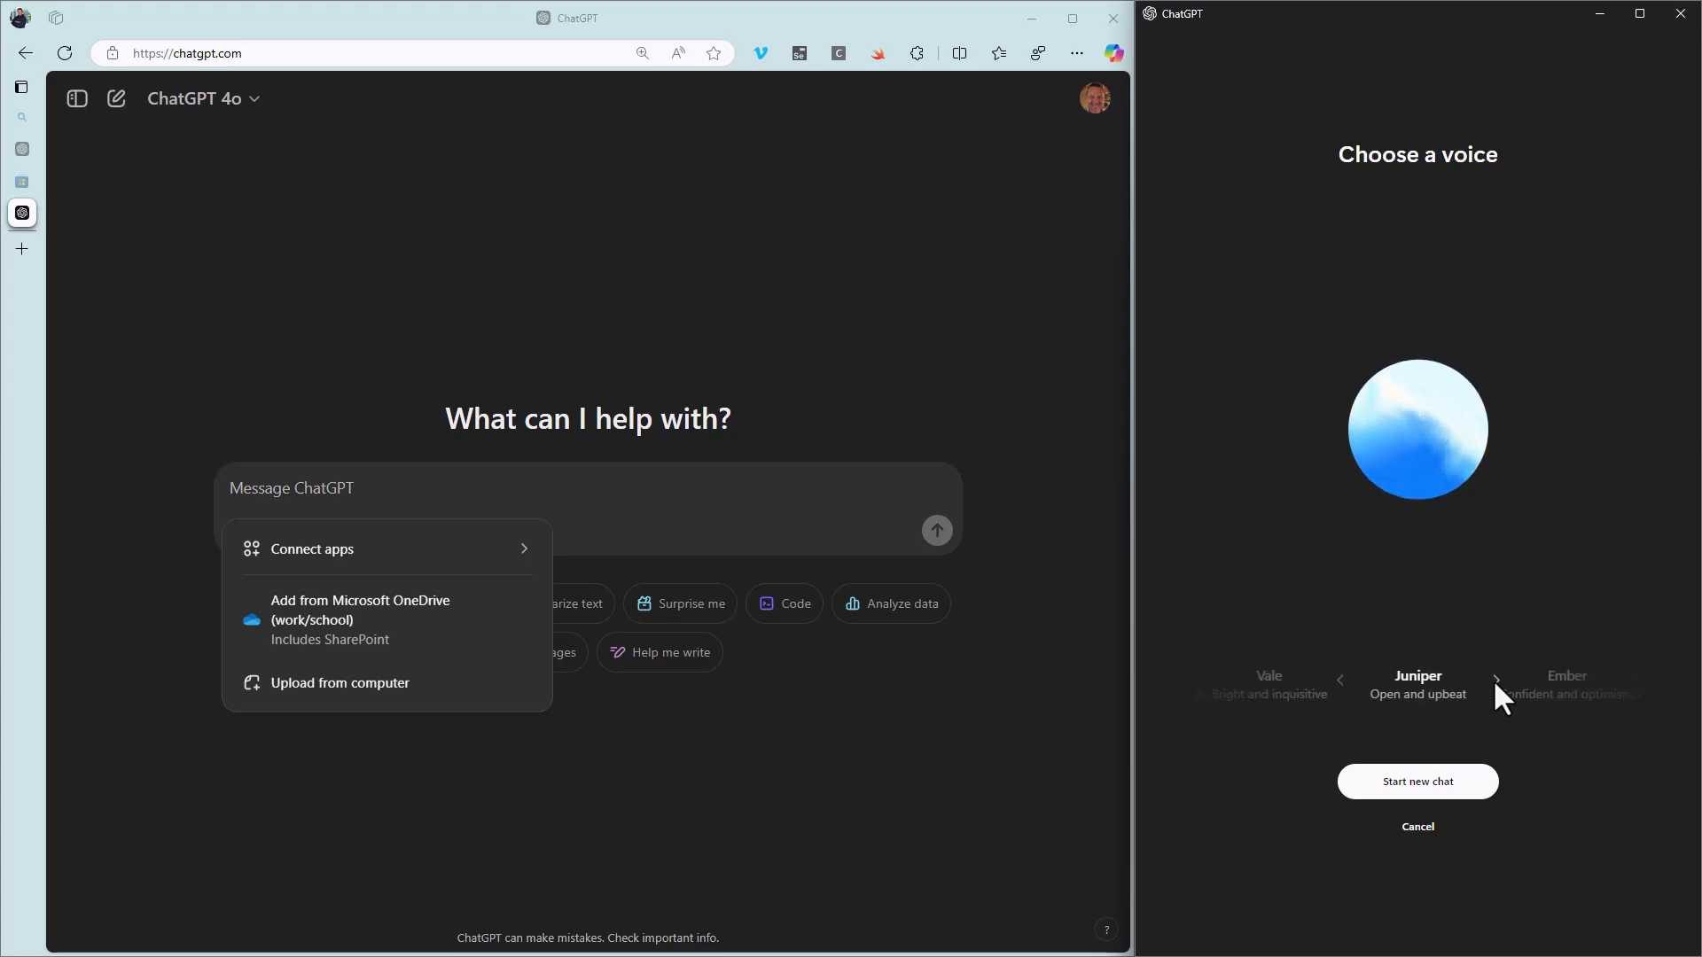
pyautogui.click(1339, 679)
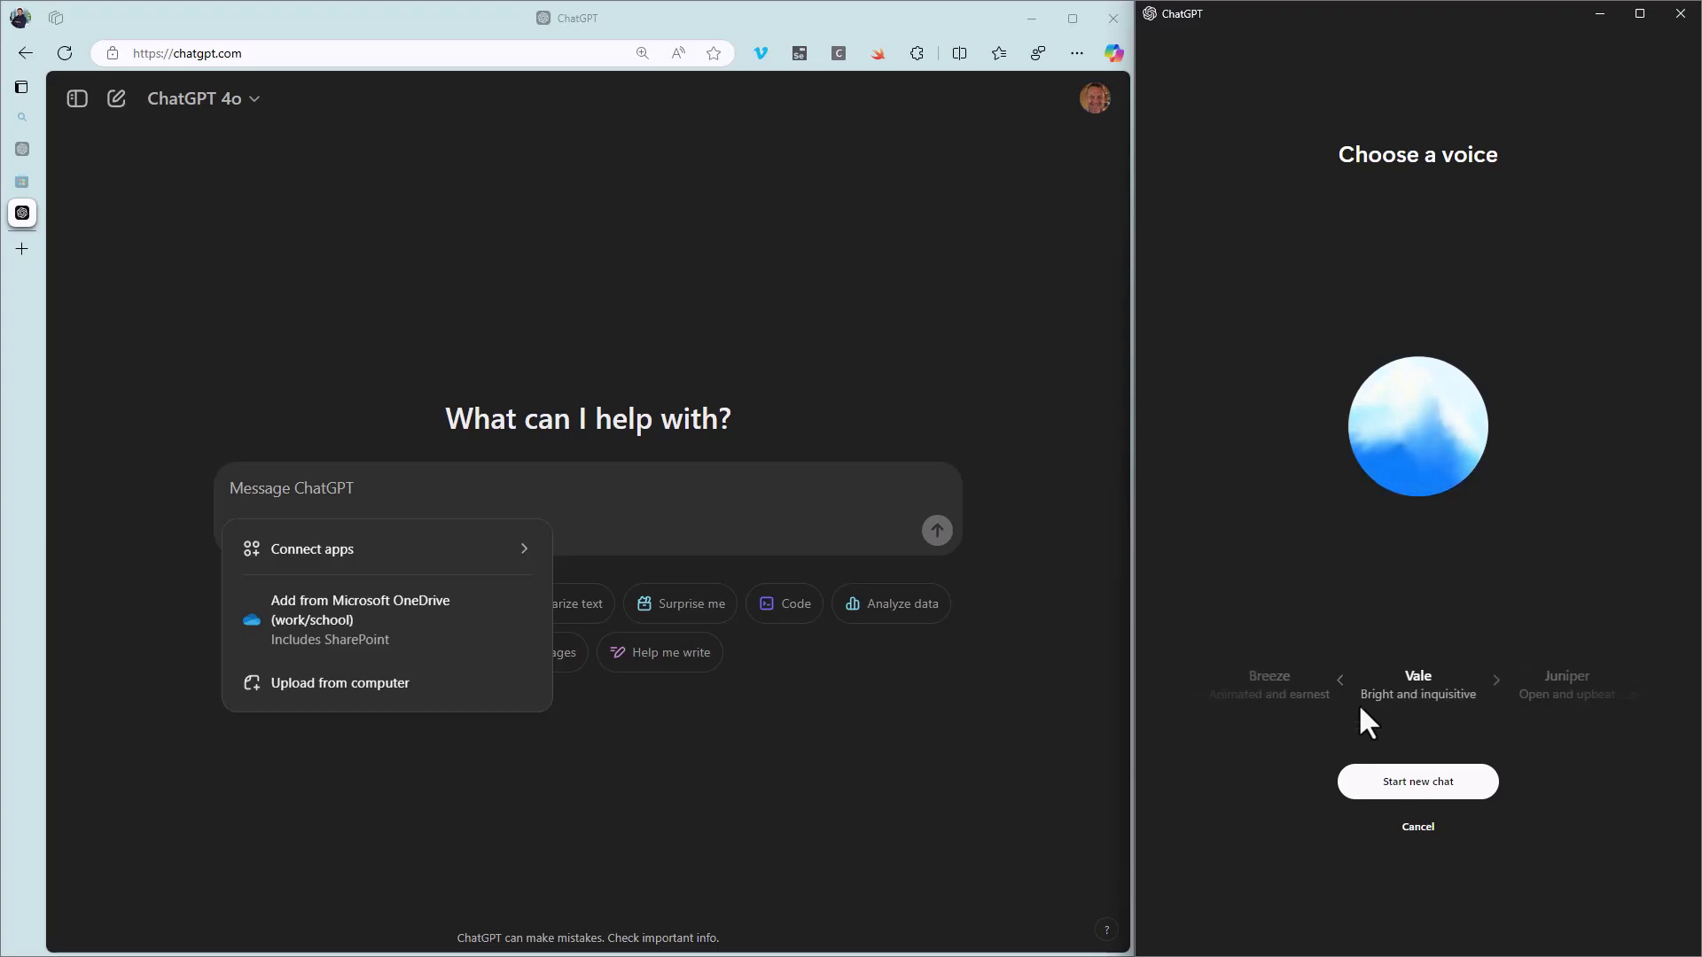
pyautogui.click(1403, 780)
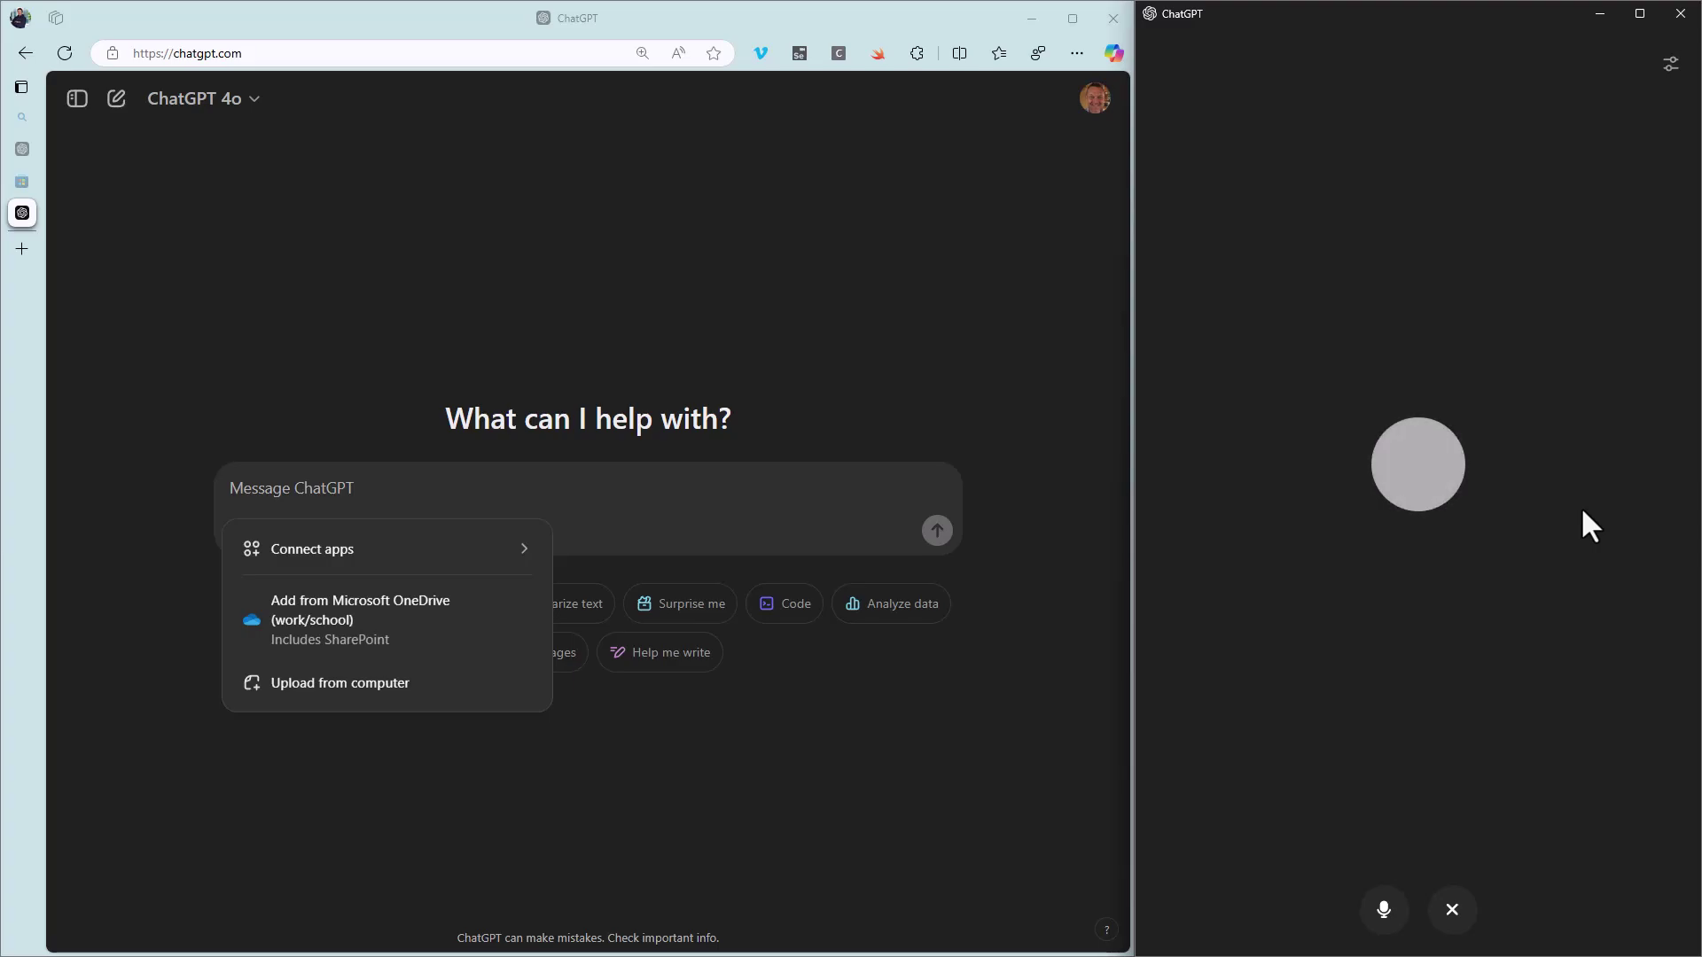
# Ask by voice for step-by-step guidance on extracting order number, name and order value in Power Automate with Office Scripts, and end the voice chat
pyautogui.click(1383, 909)
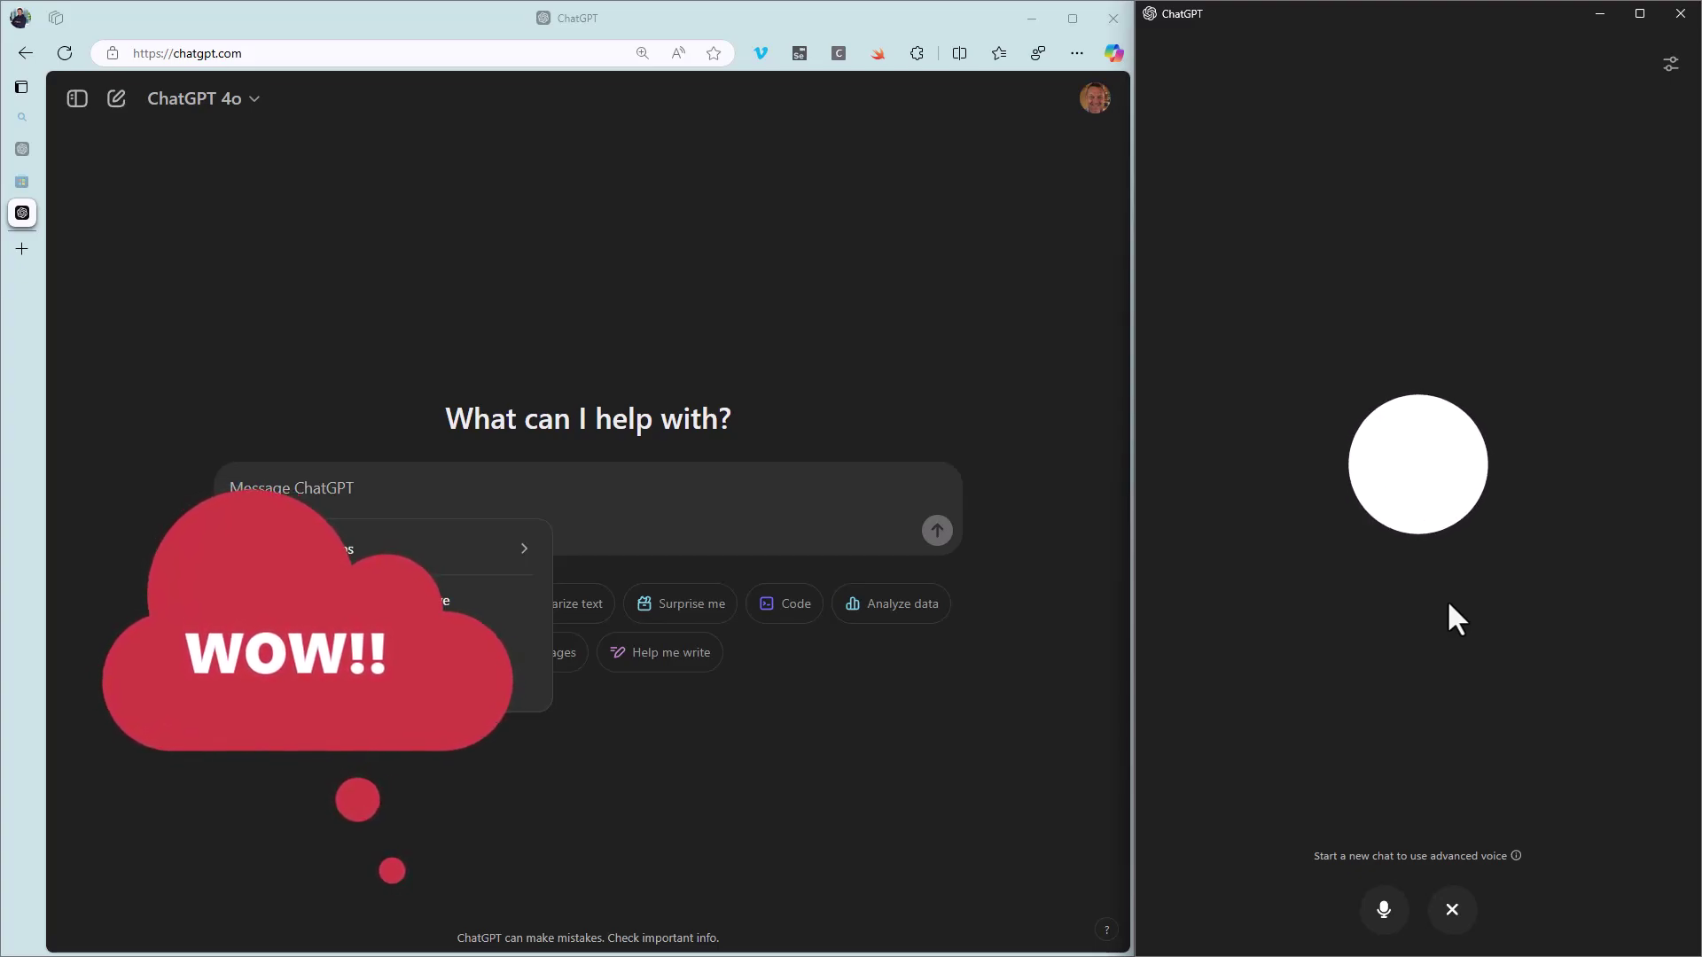
pyautogui.click(1458, 908)
# Review the written transcript of the voice chat, including the Office Script code and the steps for using it in Power Automate
pyautogui.scroll(10, 1475, 752)
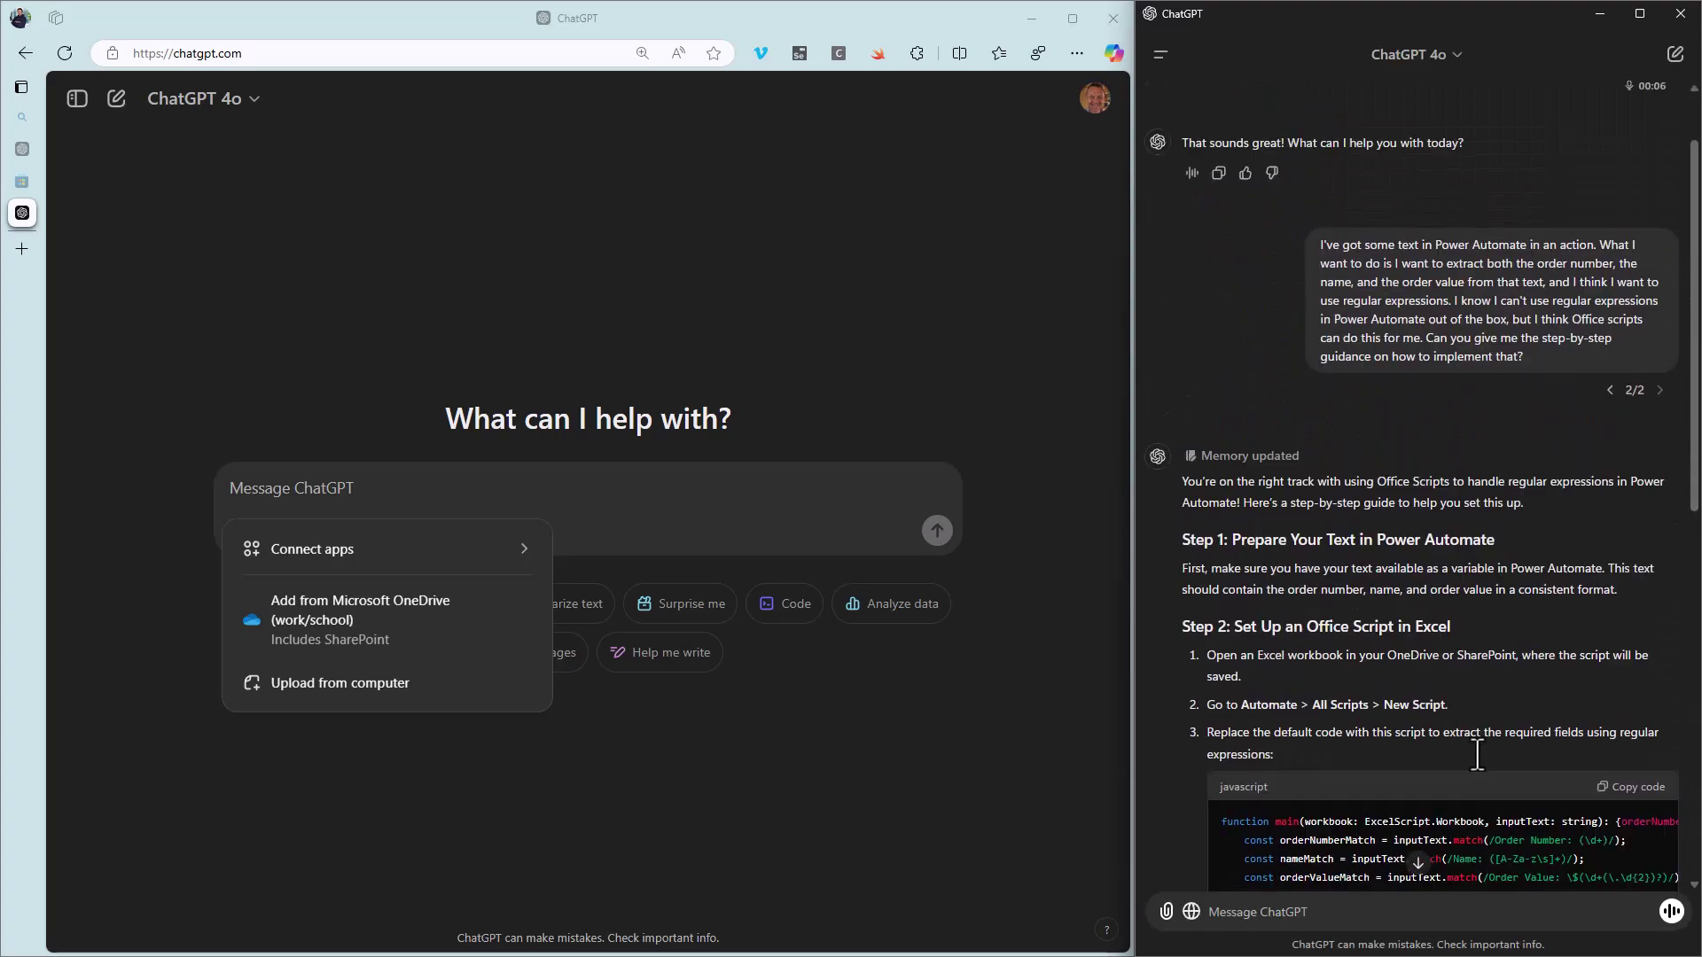
pyautogui.scroll(1, 1471, 748)
pyautogui.scroll(-4, 1464, 734)
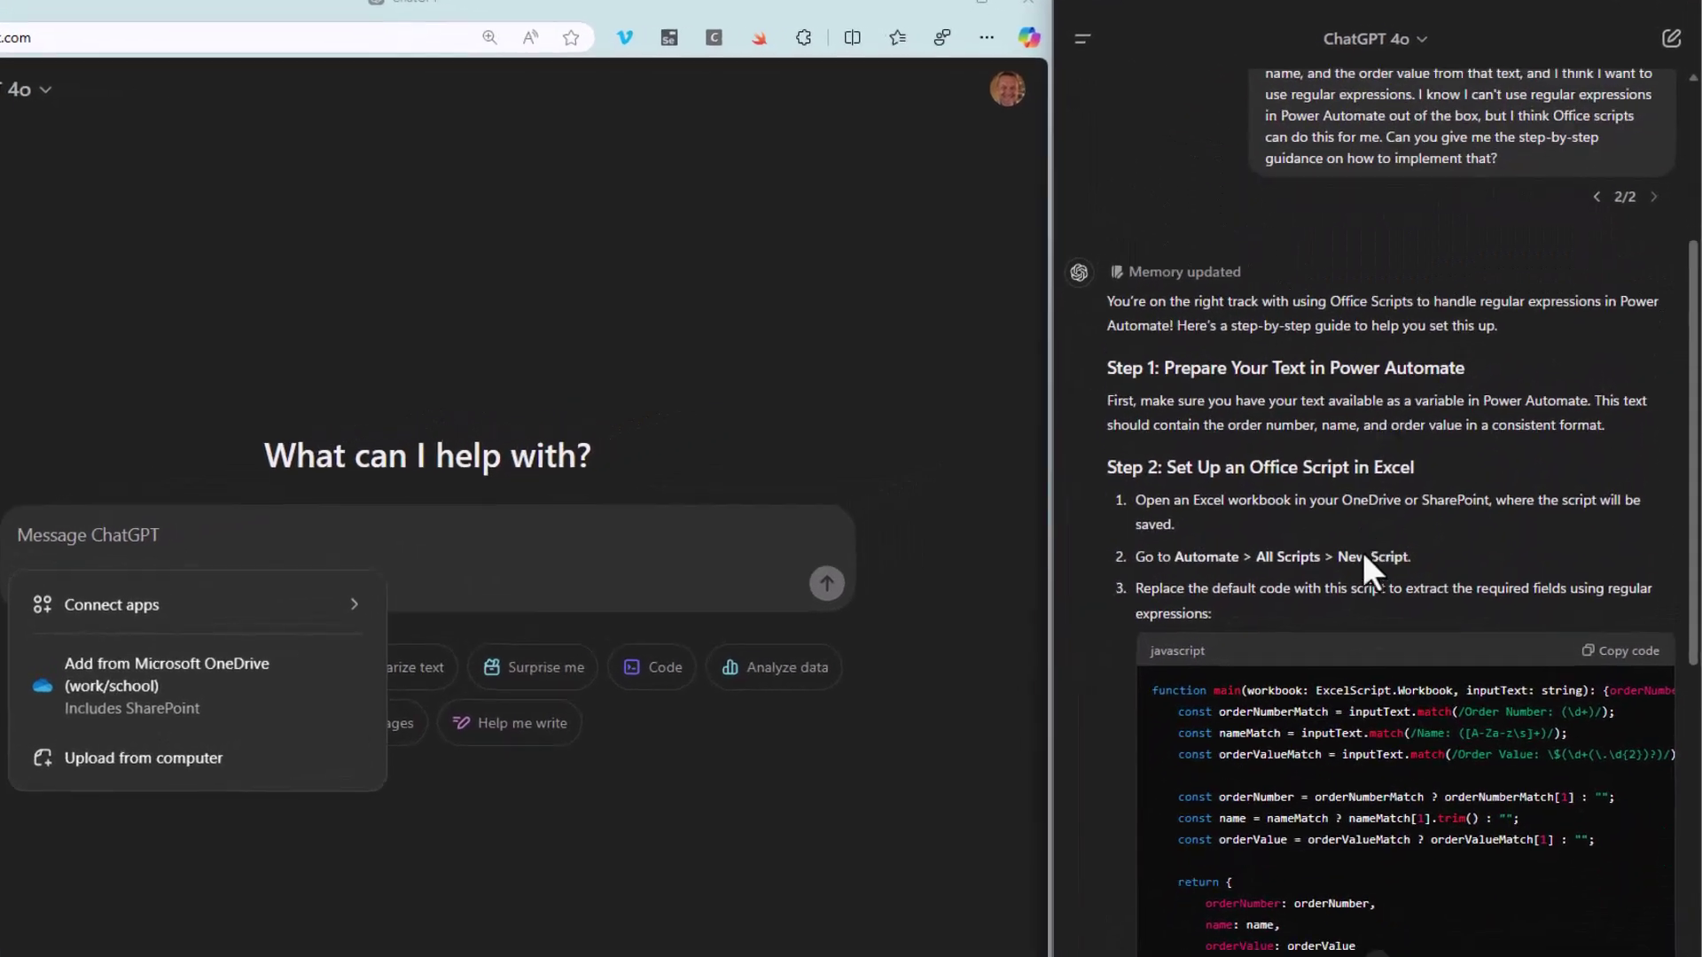
pyautogui.scroll(-2, 1324, 794)
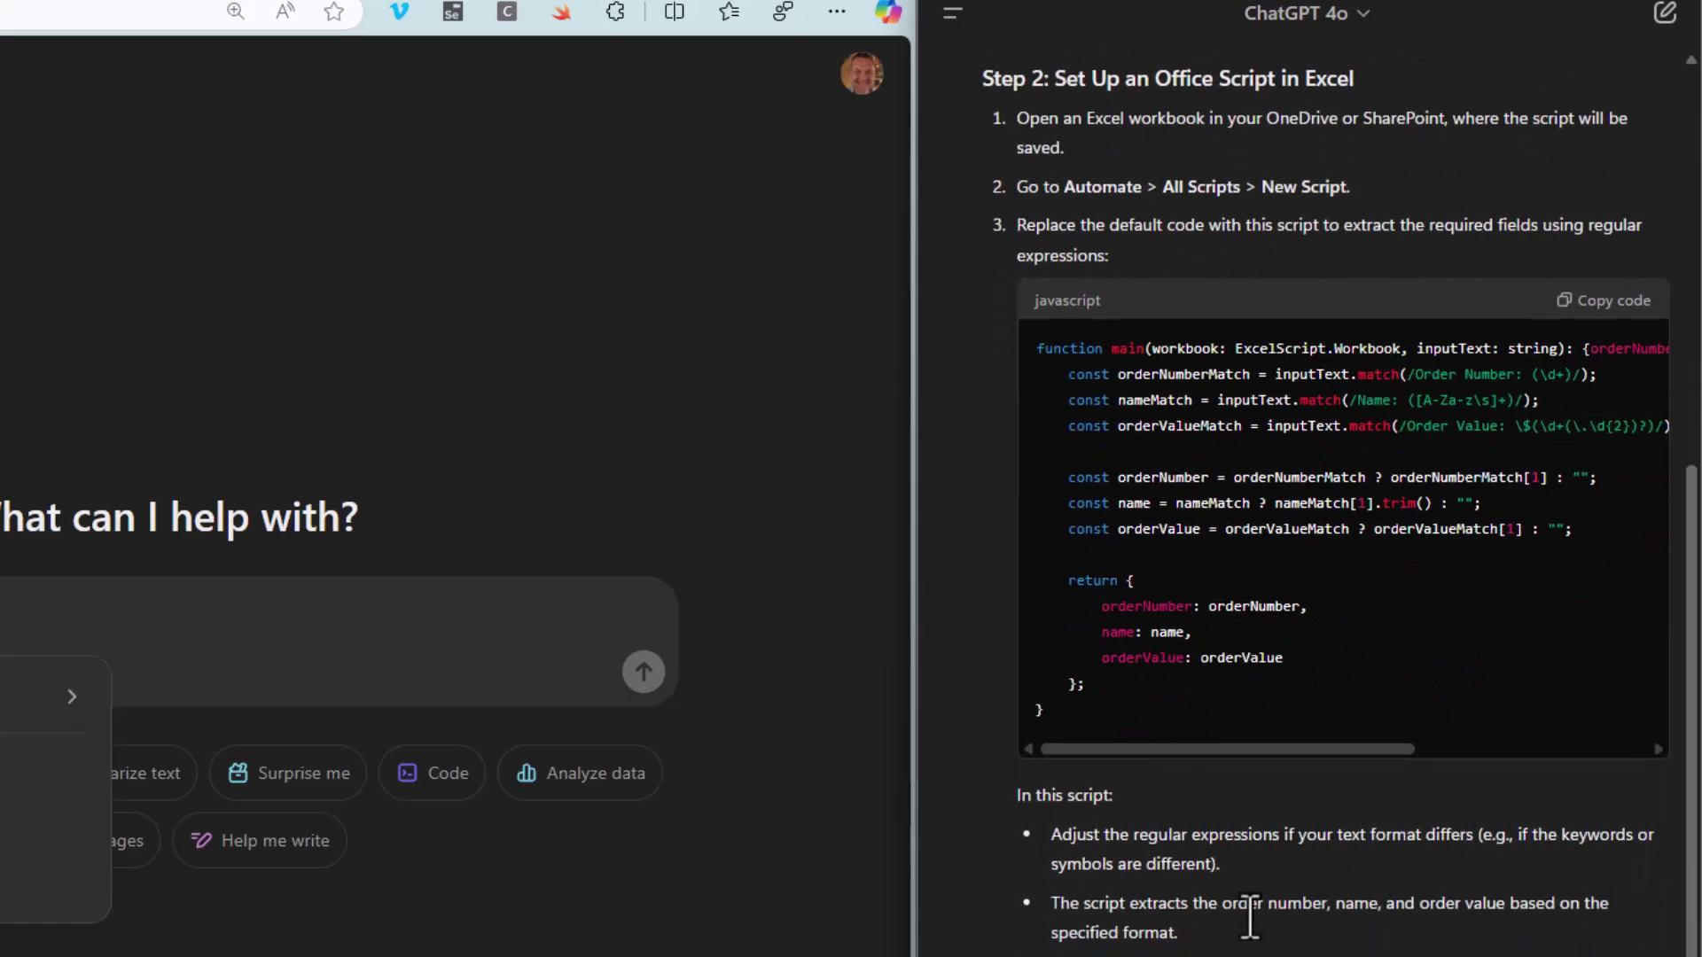
pyautogui.scroll(-3, 1241, 901)
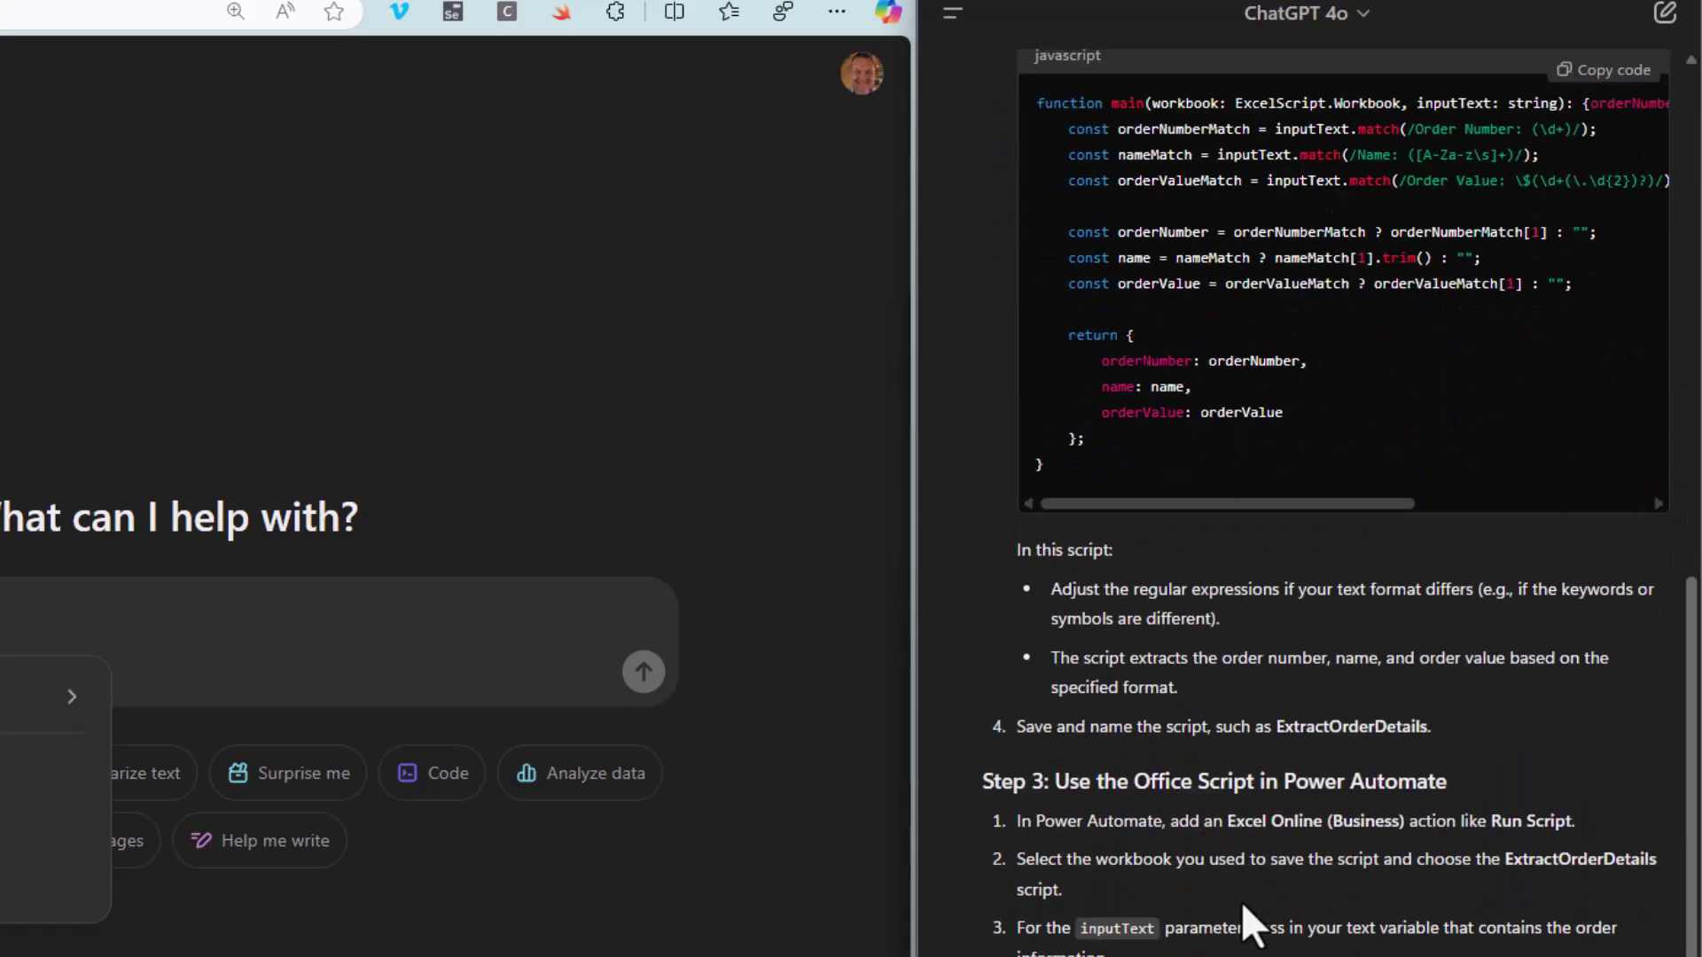
pyautogui.scroll(3, 1240, 900)
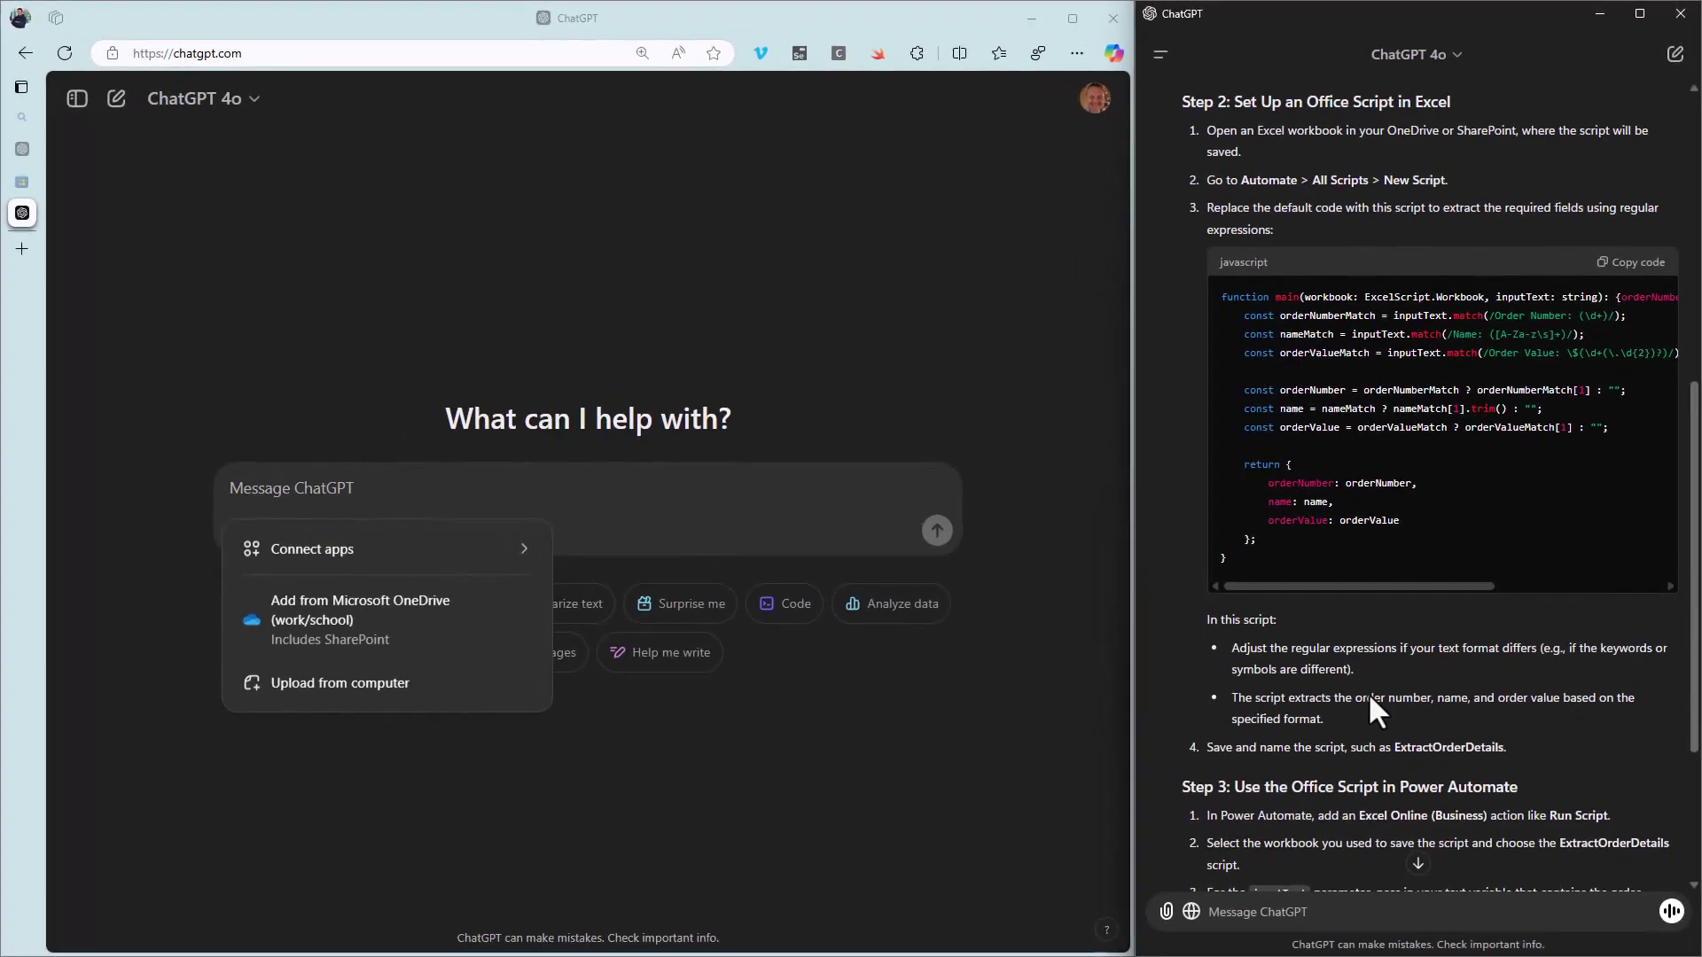
pyautogui.scroll(3, 1368, 693)
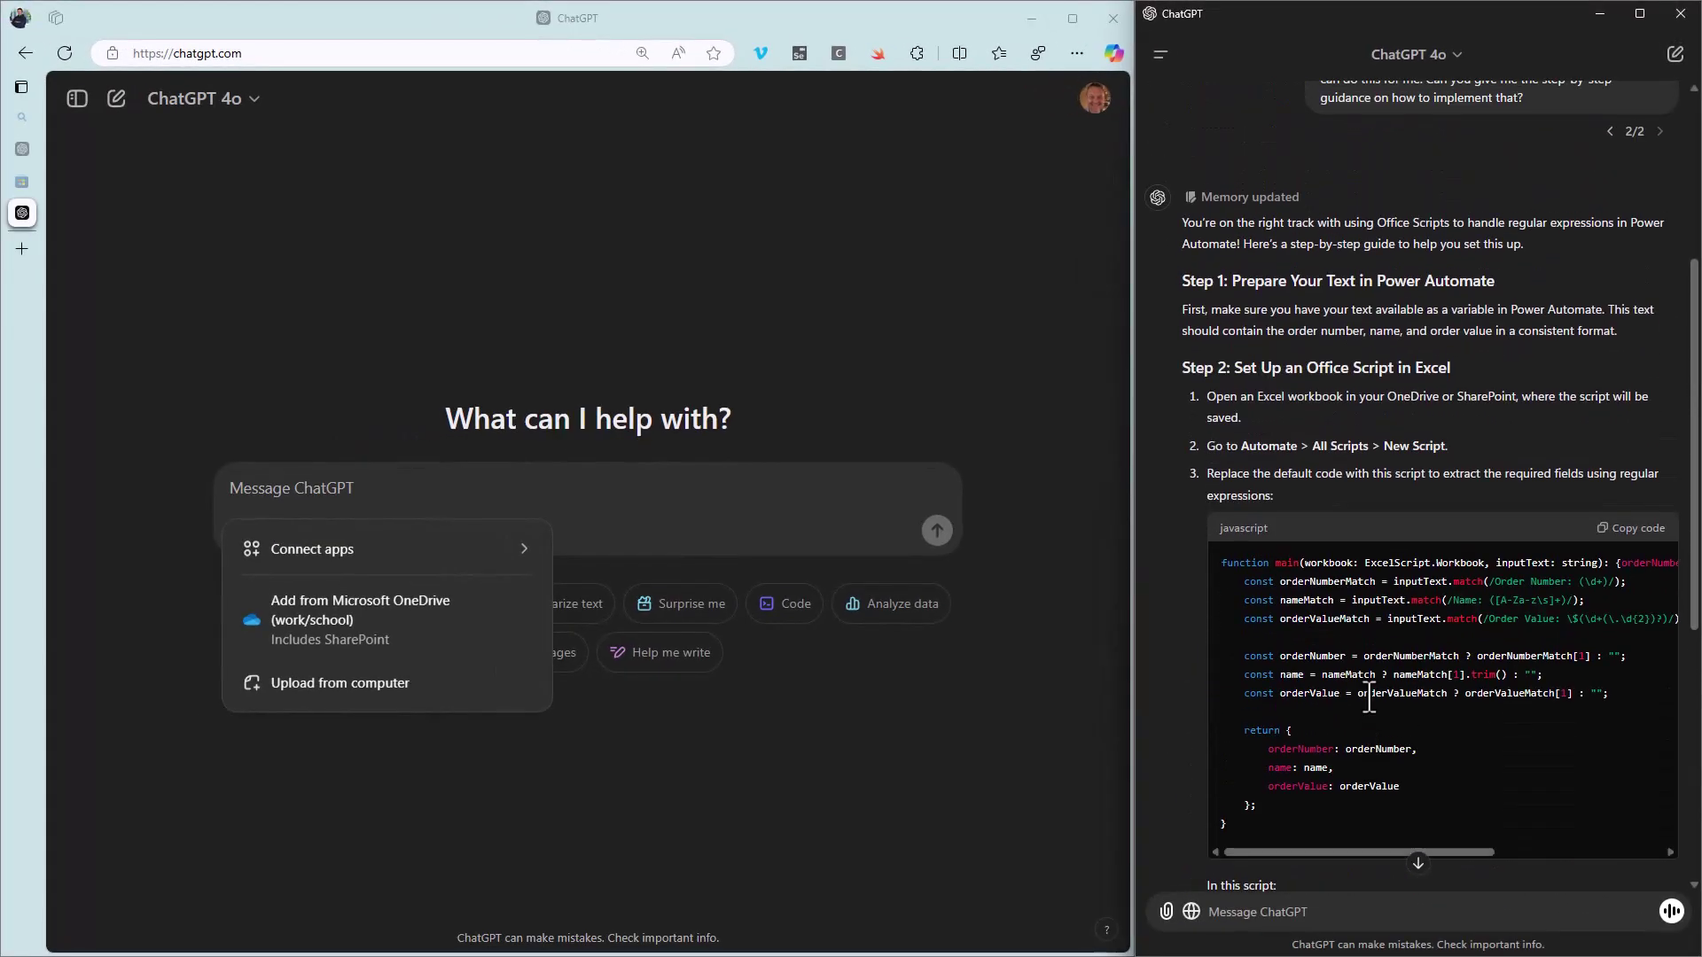
pyautogui.scroll(-5, 1374, 709)
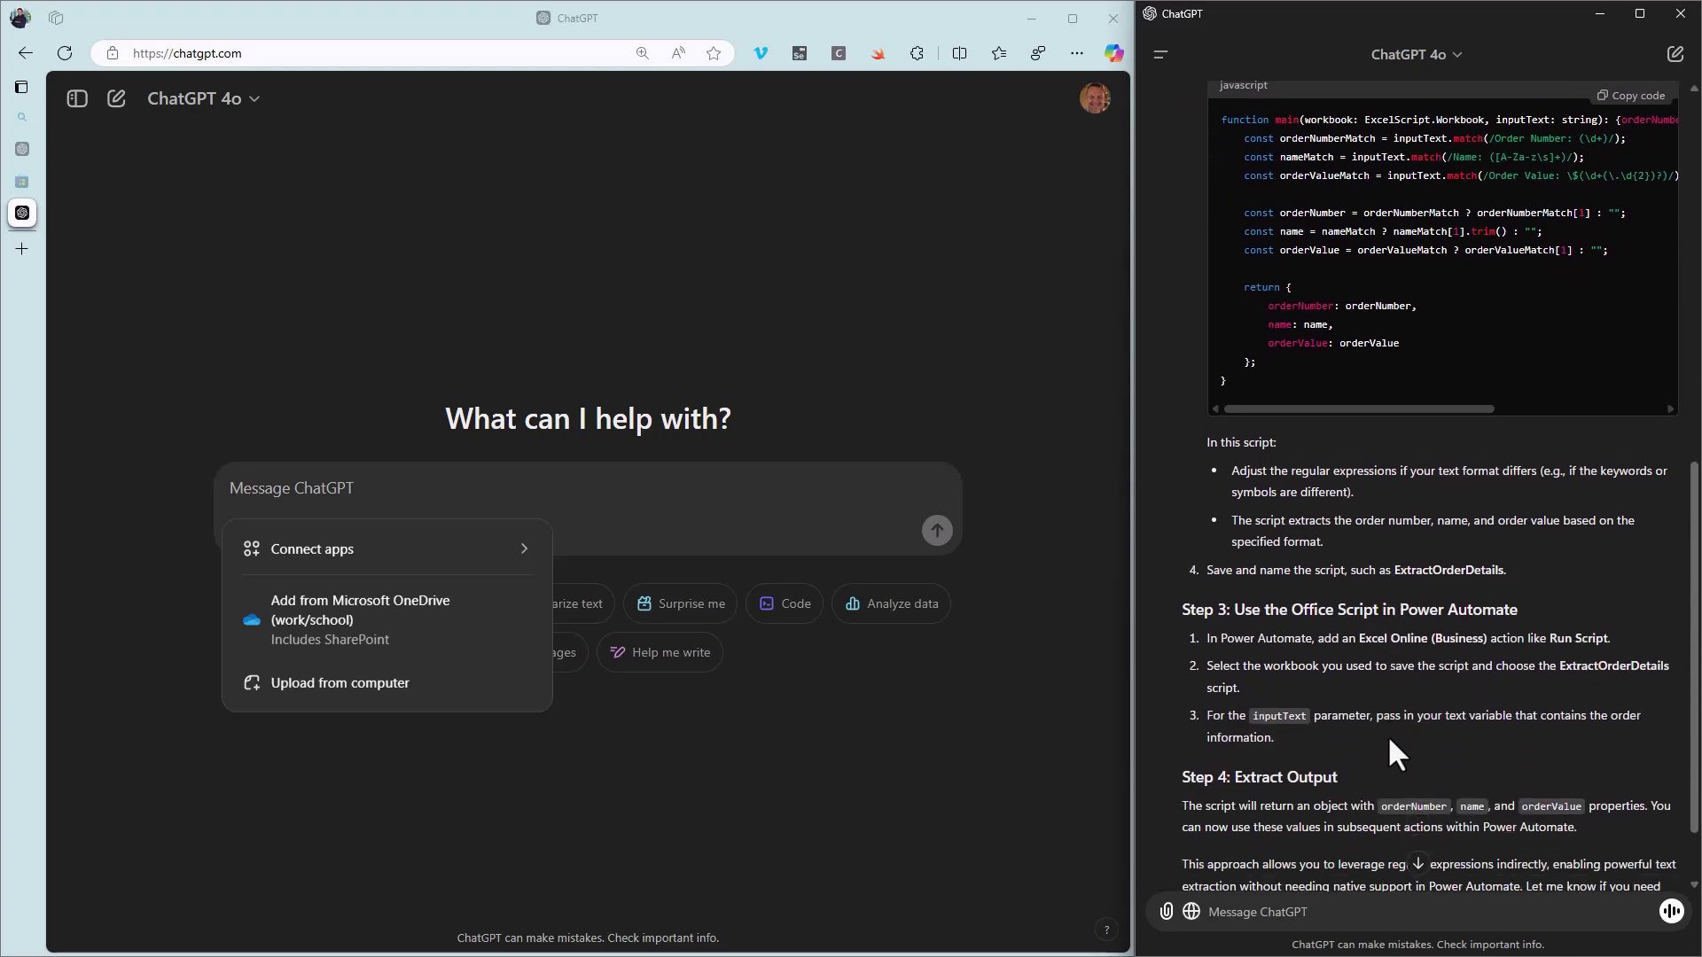
pyautogui.scroll(5, 1389, 741)
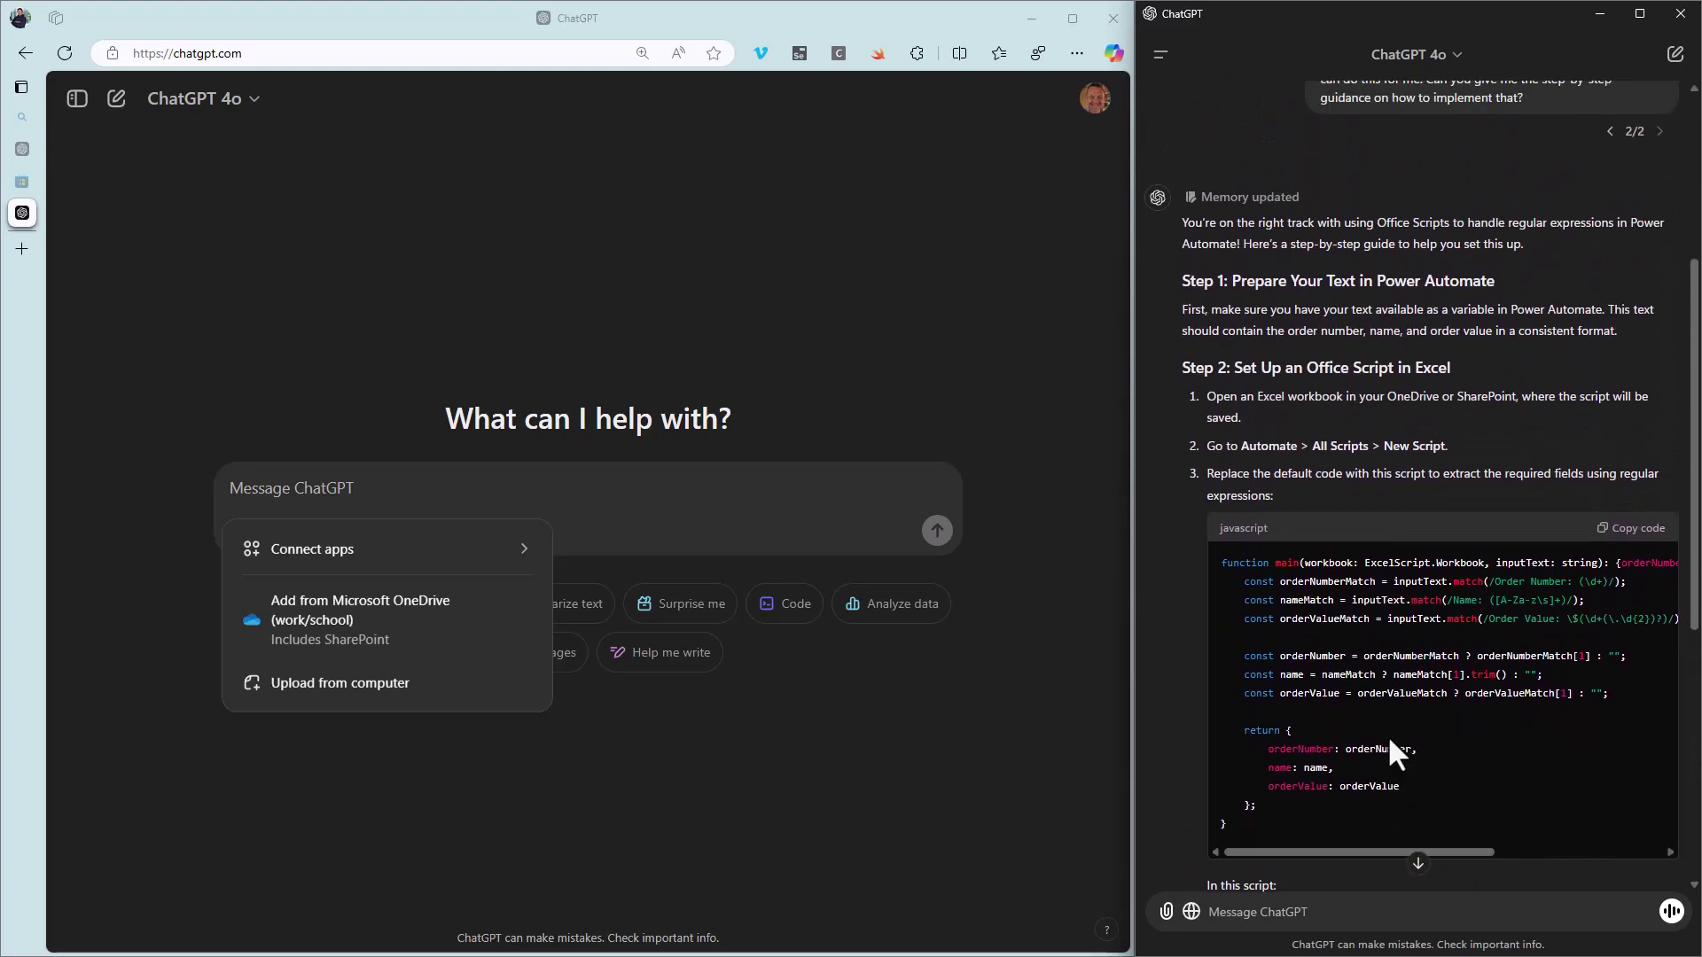